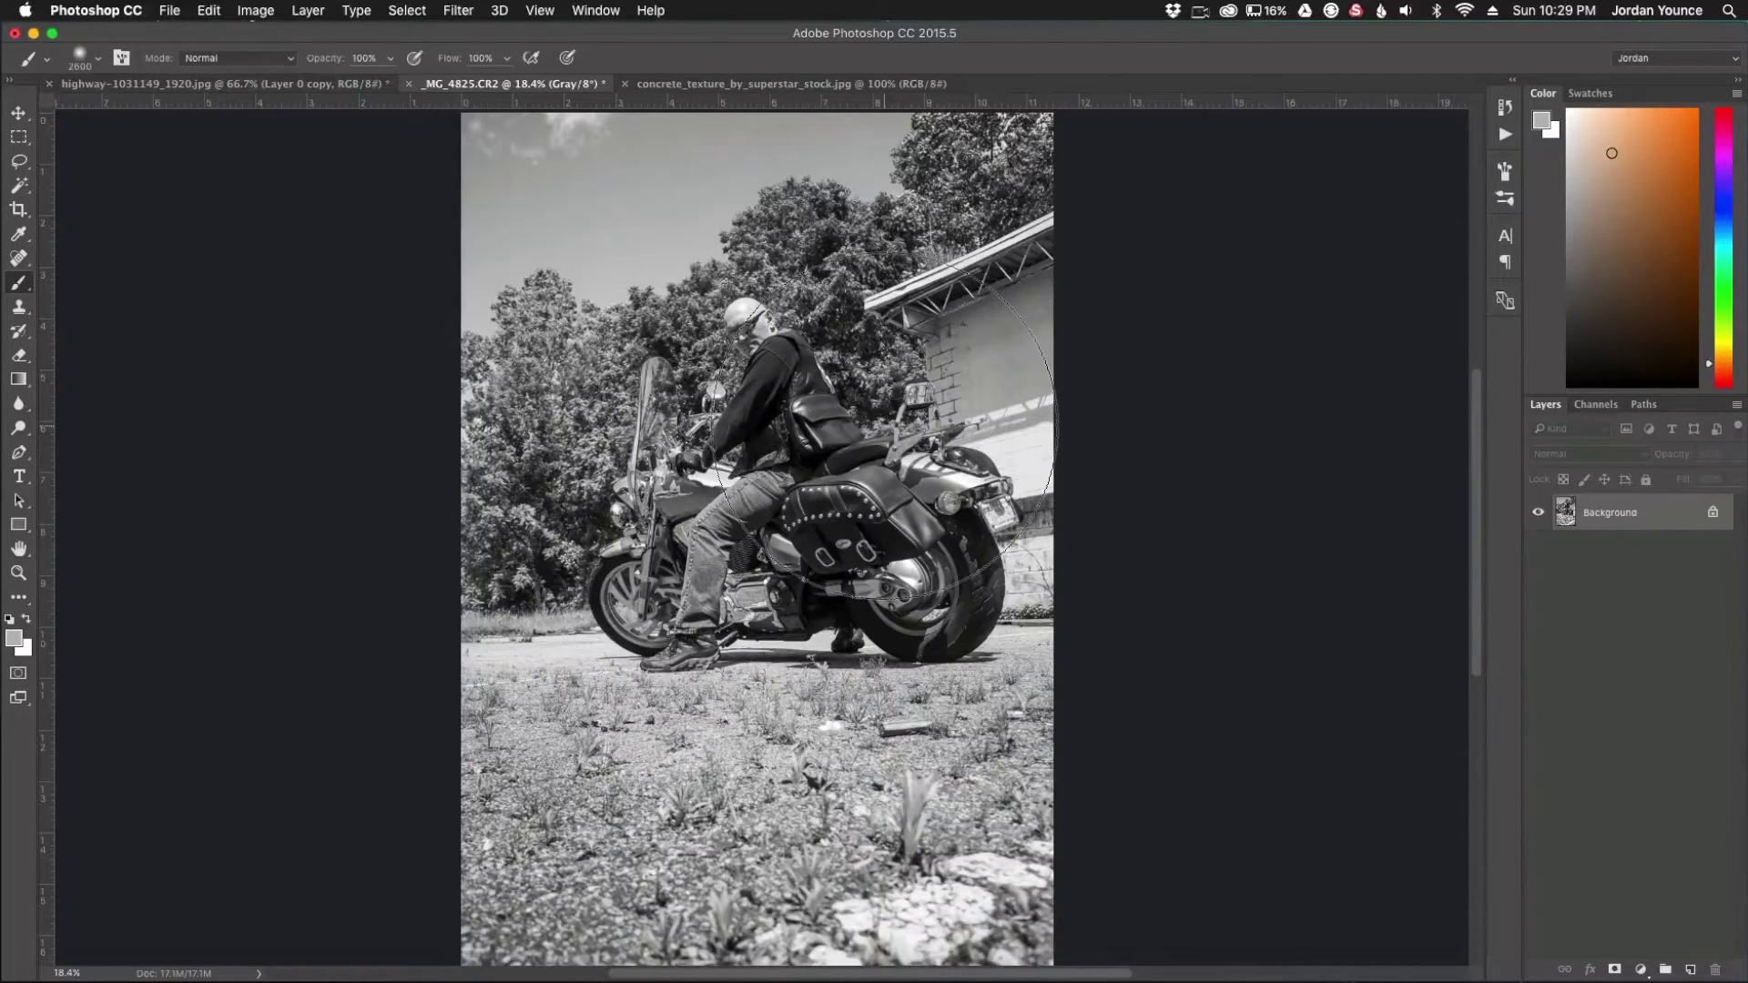
Move the concrete texture into the _MG_4825.CR2 motorcycle photo as Layer 1.
left_click(678, 84)
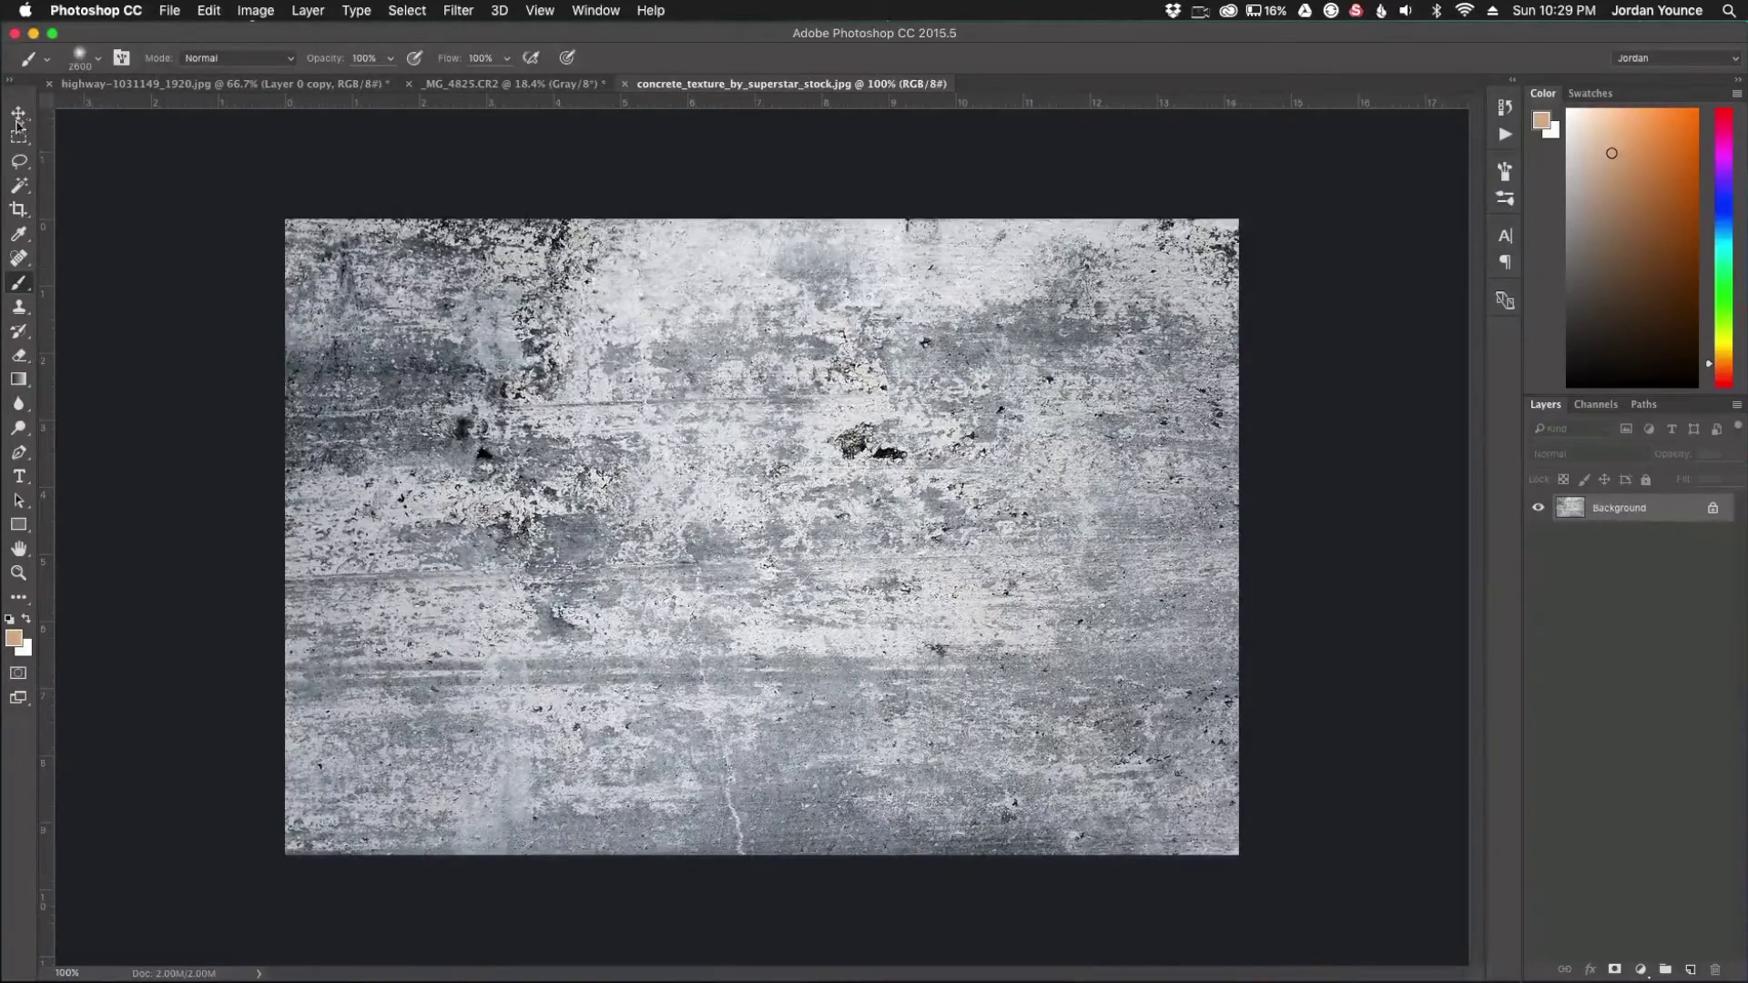
key("v")
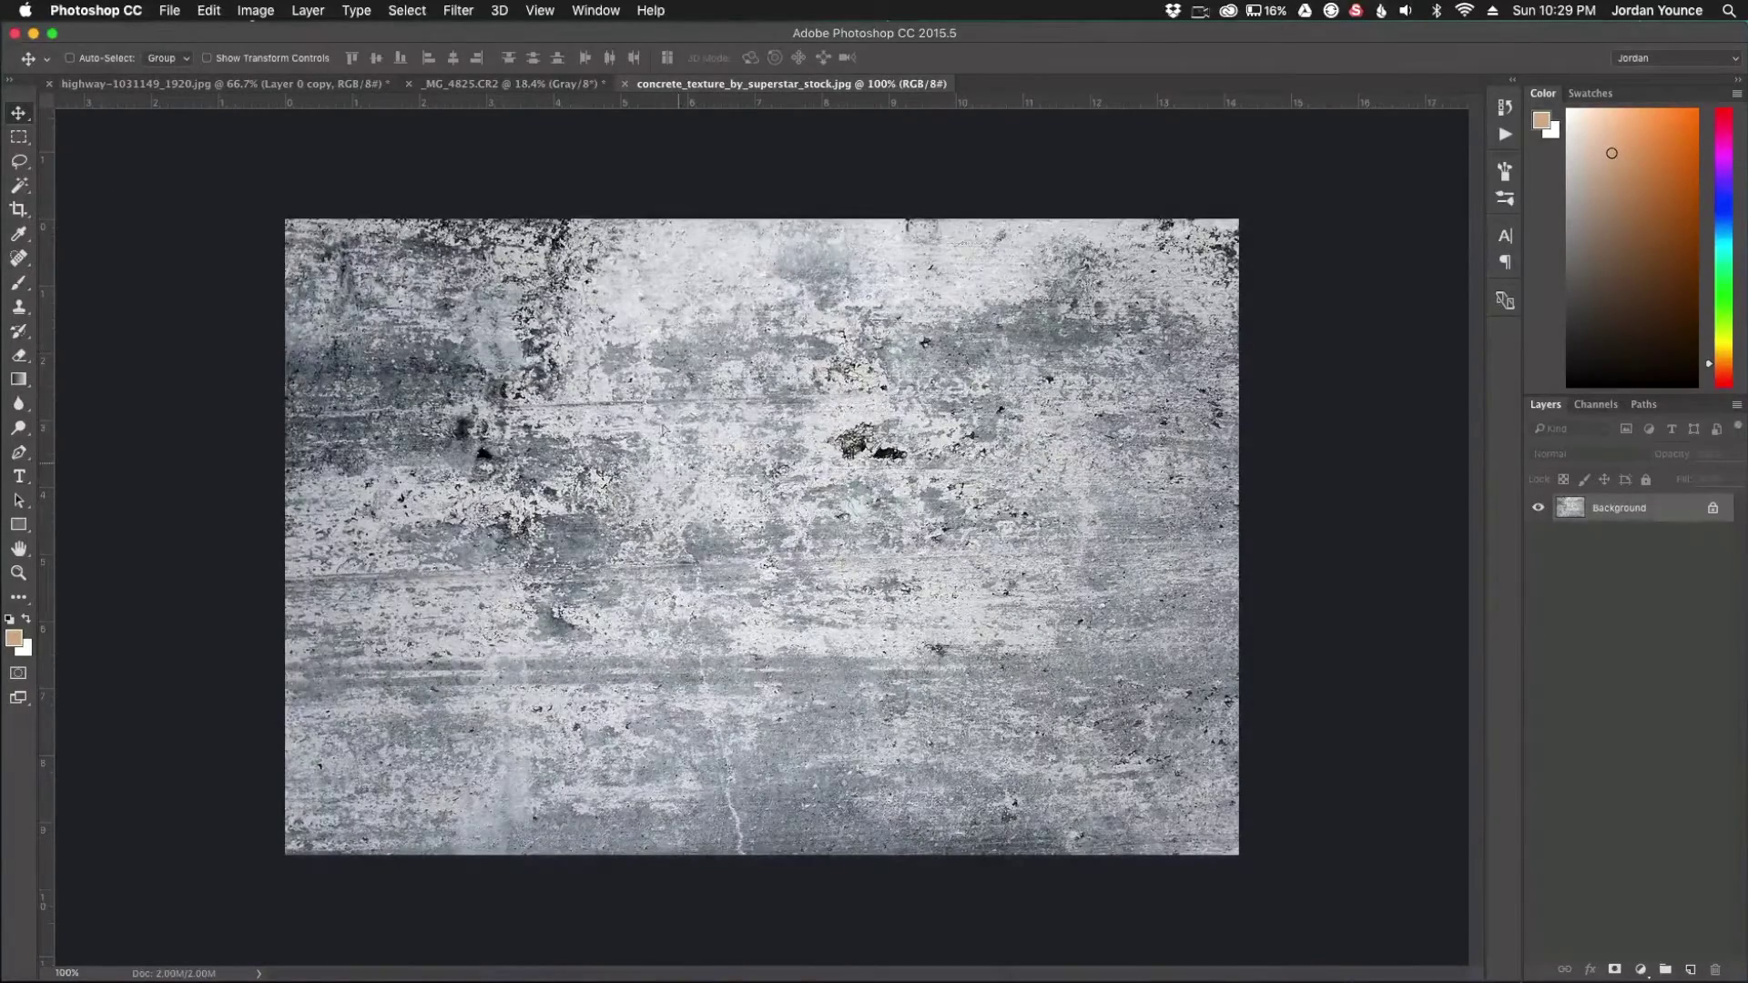
left_click(492, 85)
left_click_drag(493, 87, 642, 443)
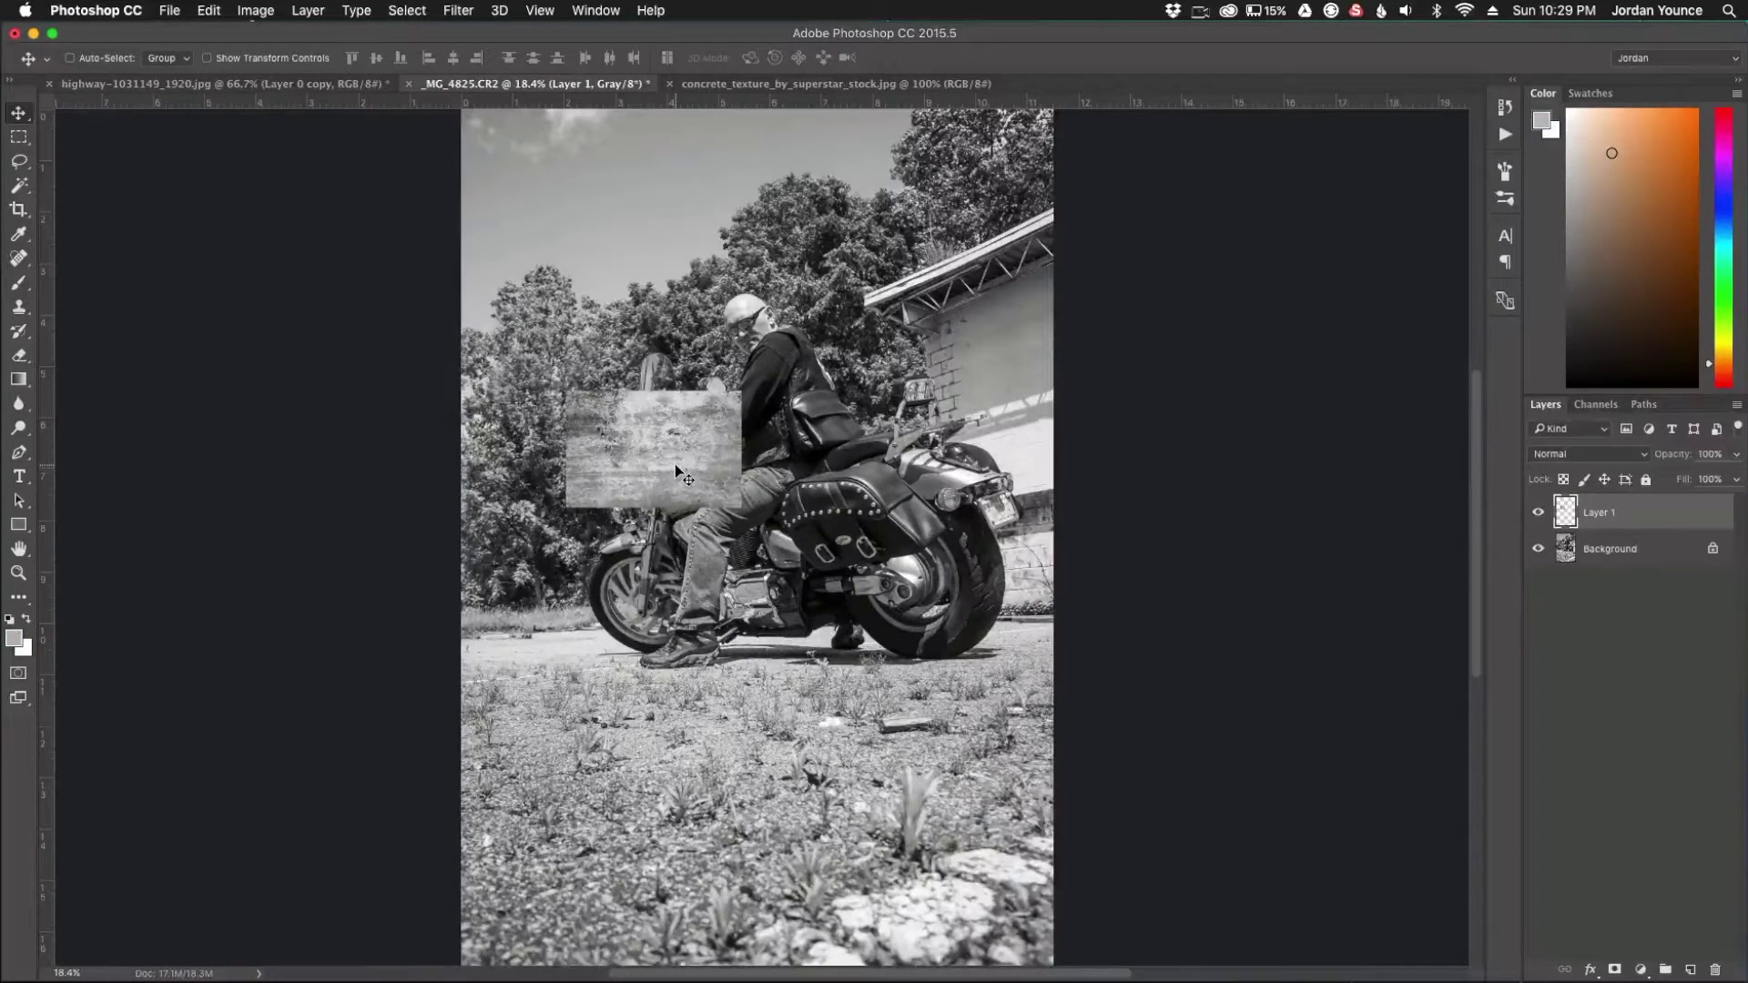
Rotate the concrete texture -90° and scale it to cover the entire motorcycle photo.
key("super+t")
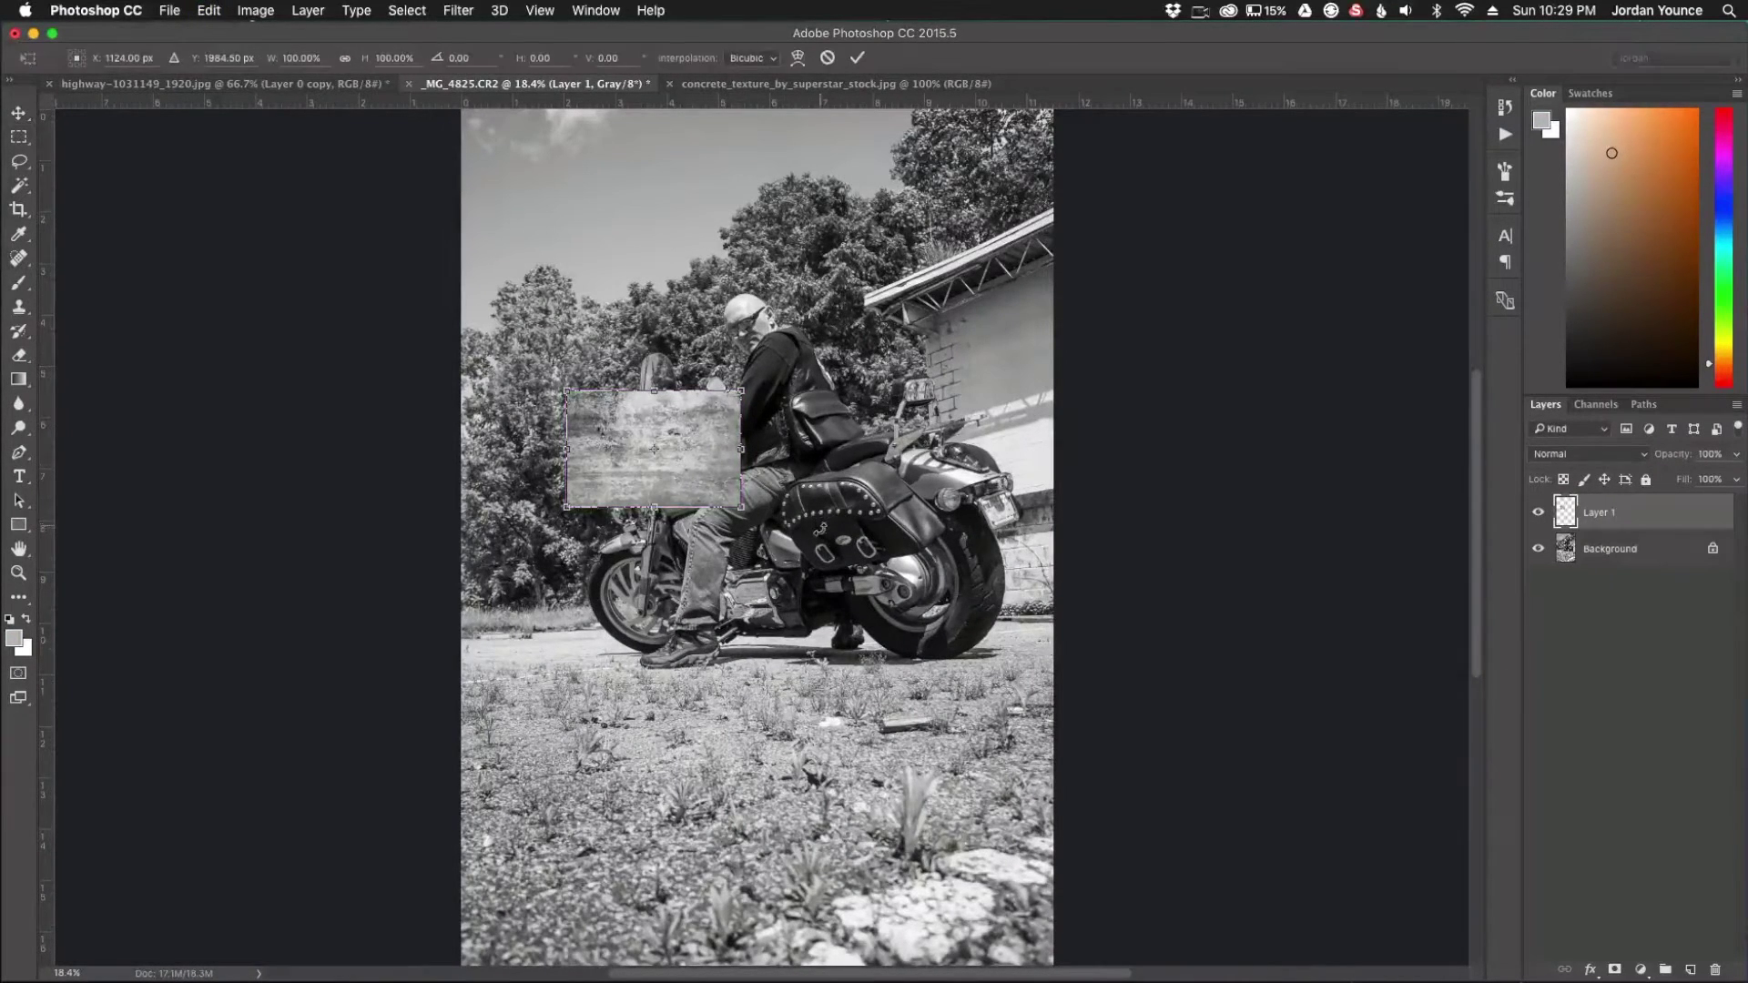
left_click_drag(756, 514, 722, 358)
scroll(722, 358, "down", 5)
scroll(719, 325, "up", 2)
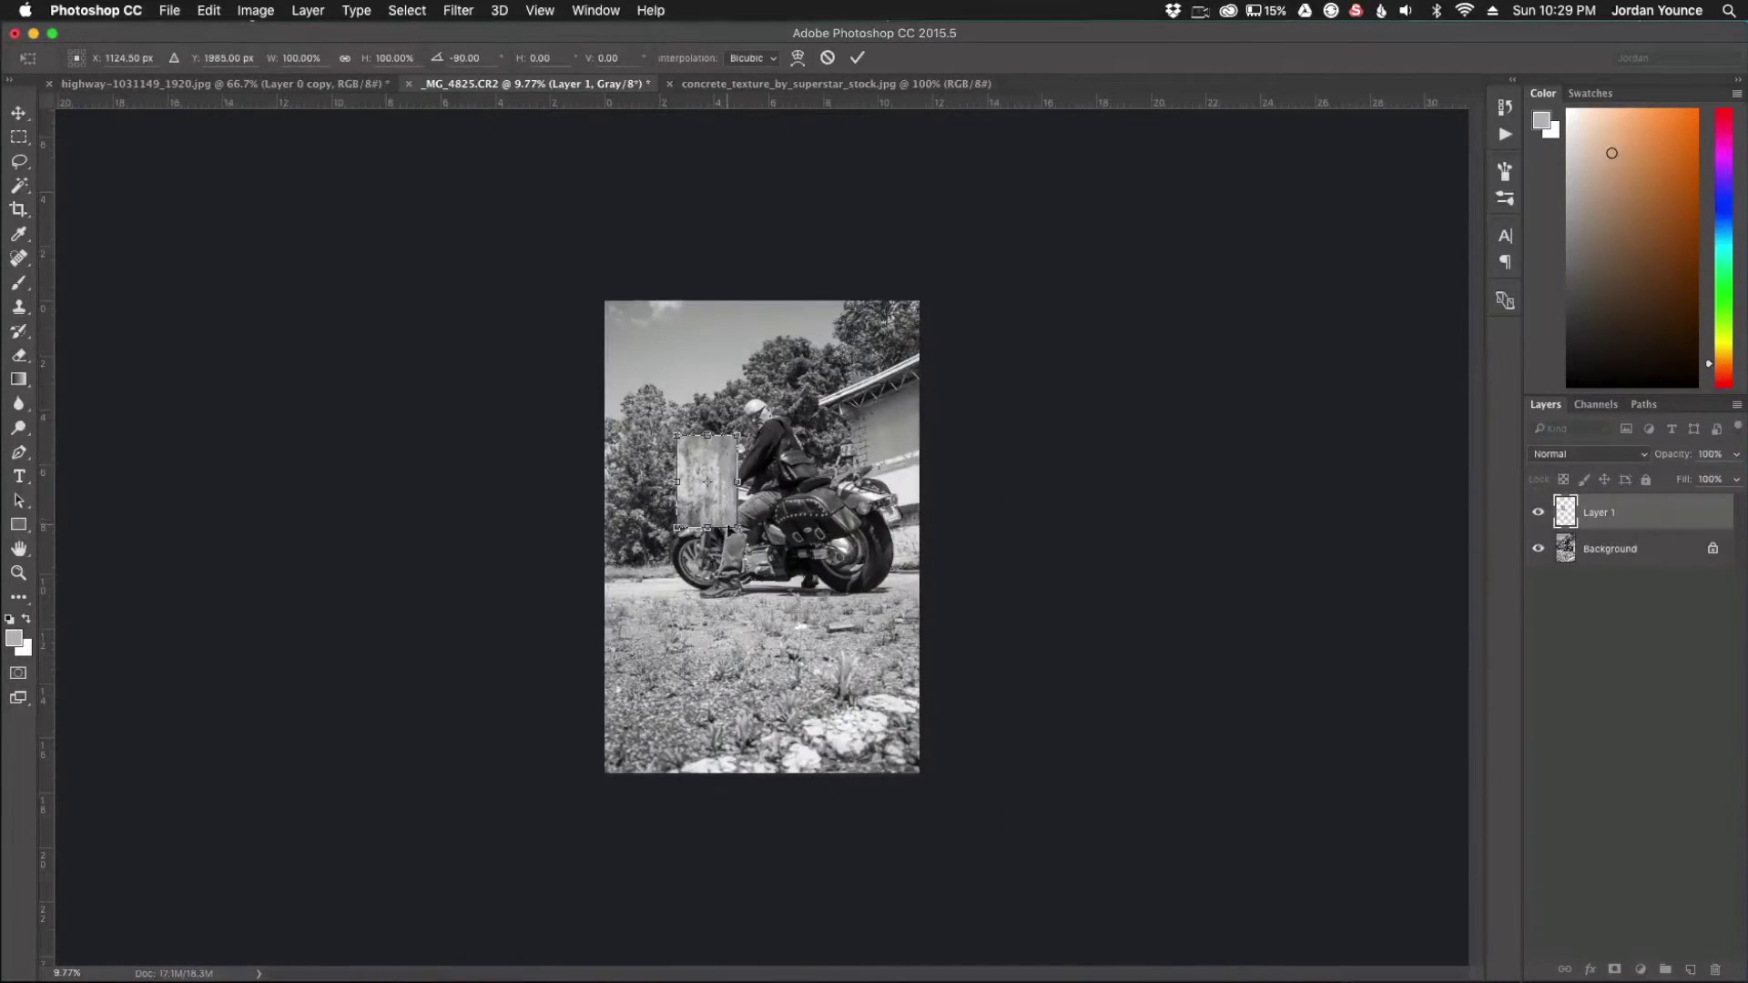
left_click_drag(731, 523, 922, 805)
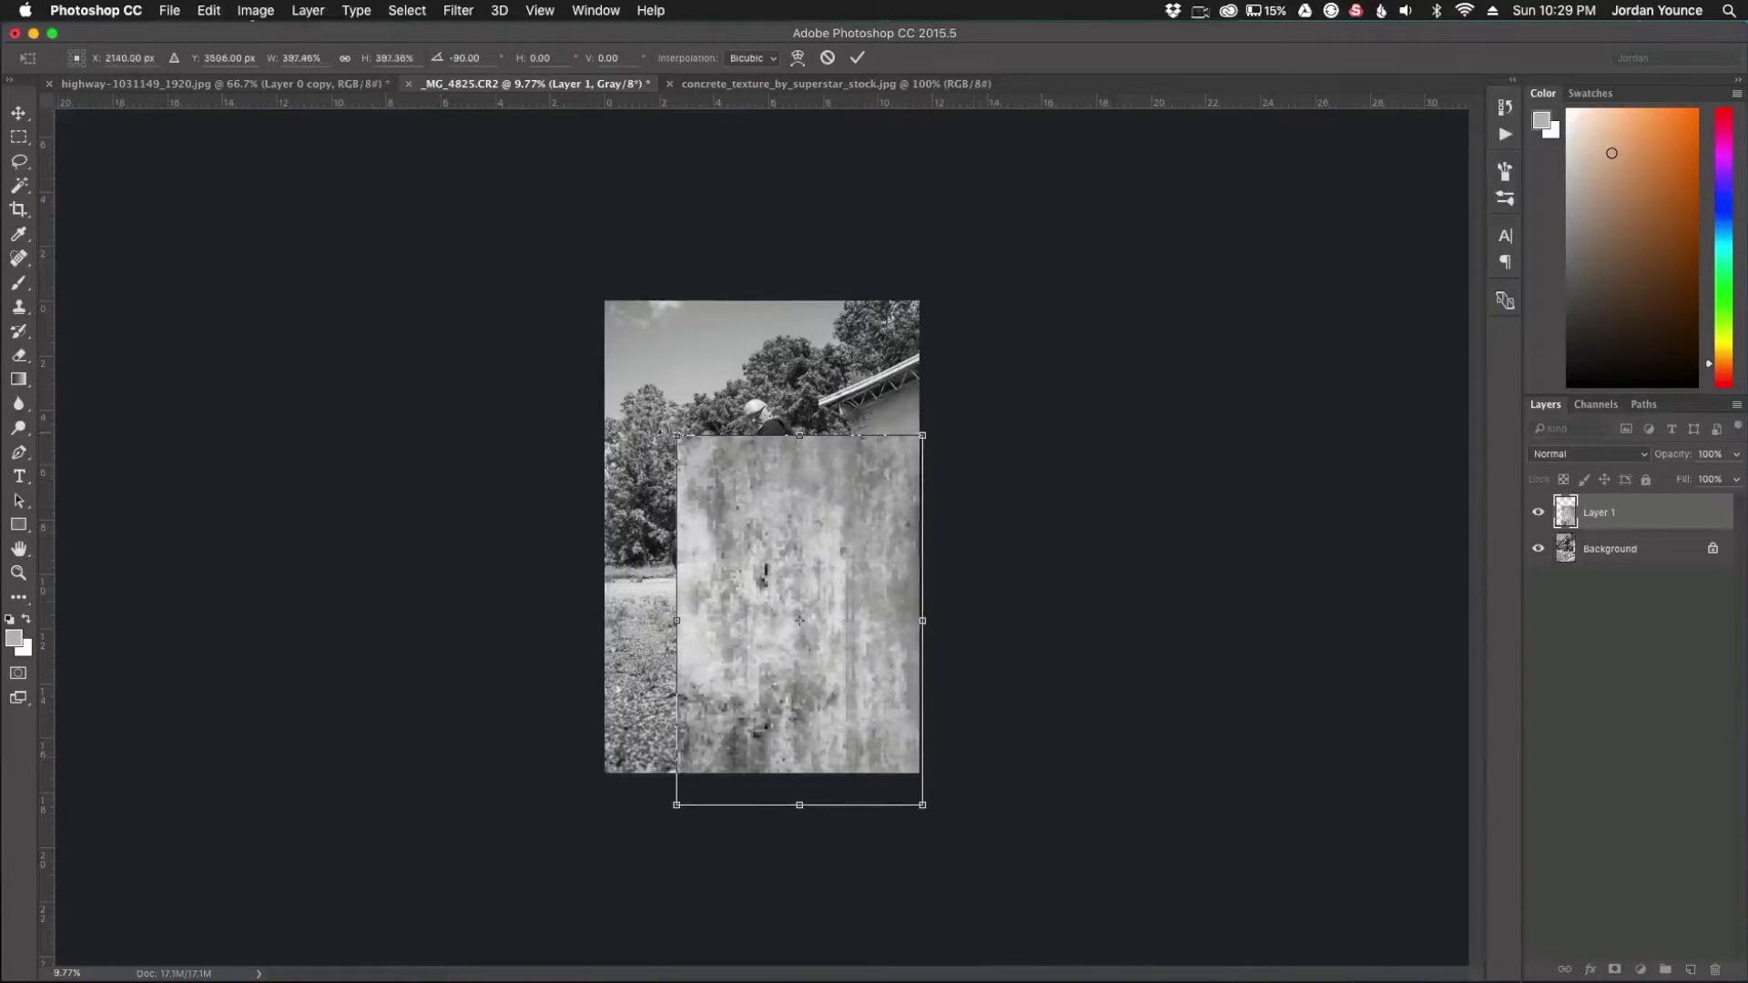
left_click_drag(676, 436, 598, 288)
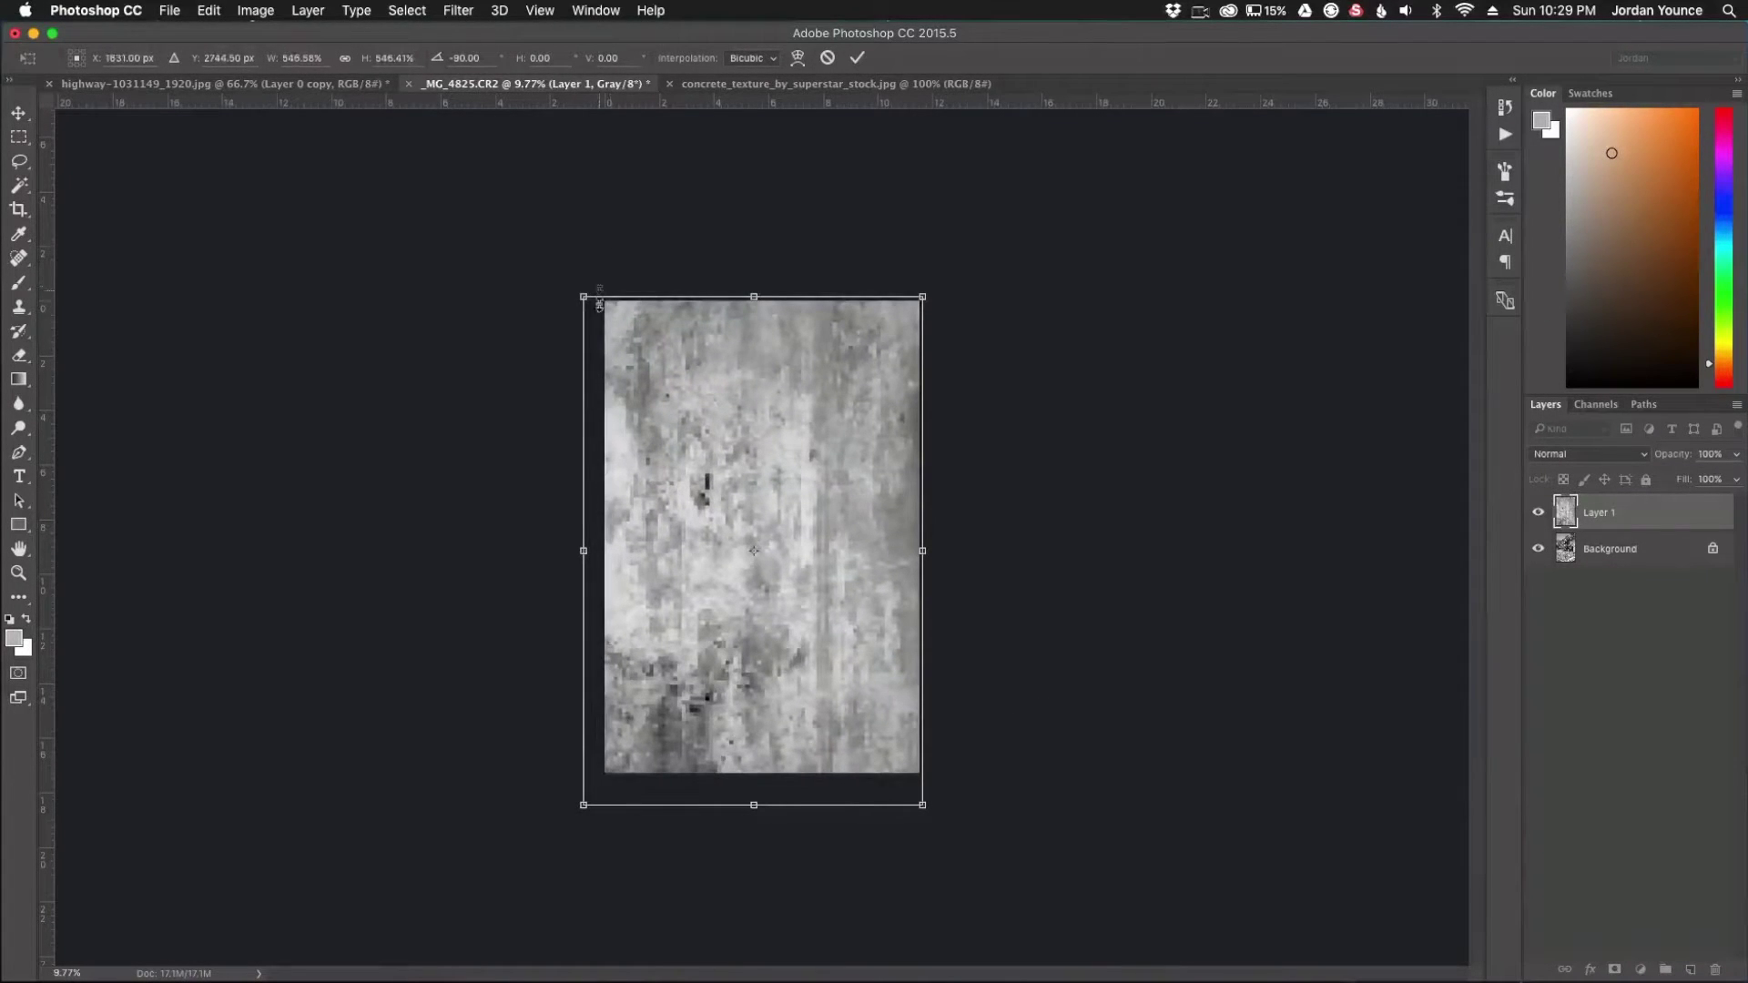
left_click_drag(674, 484, 681, 475)
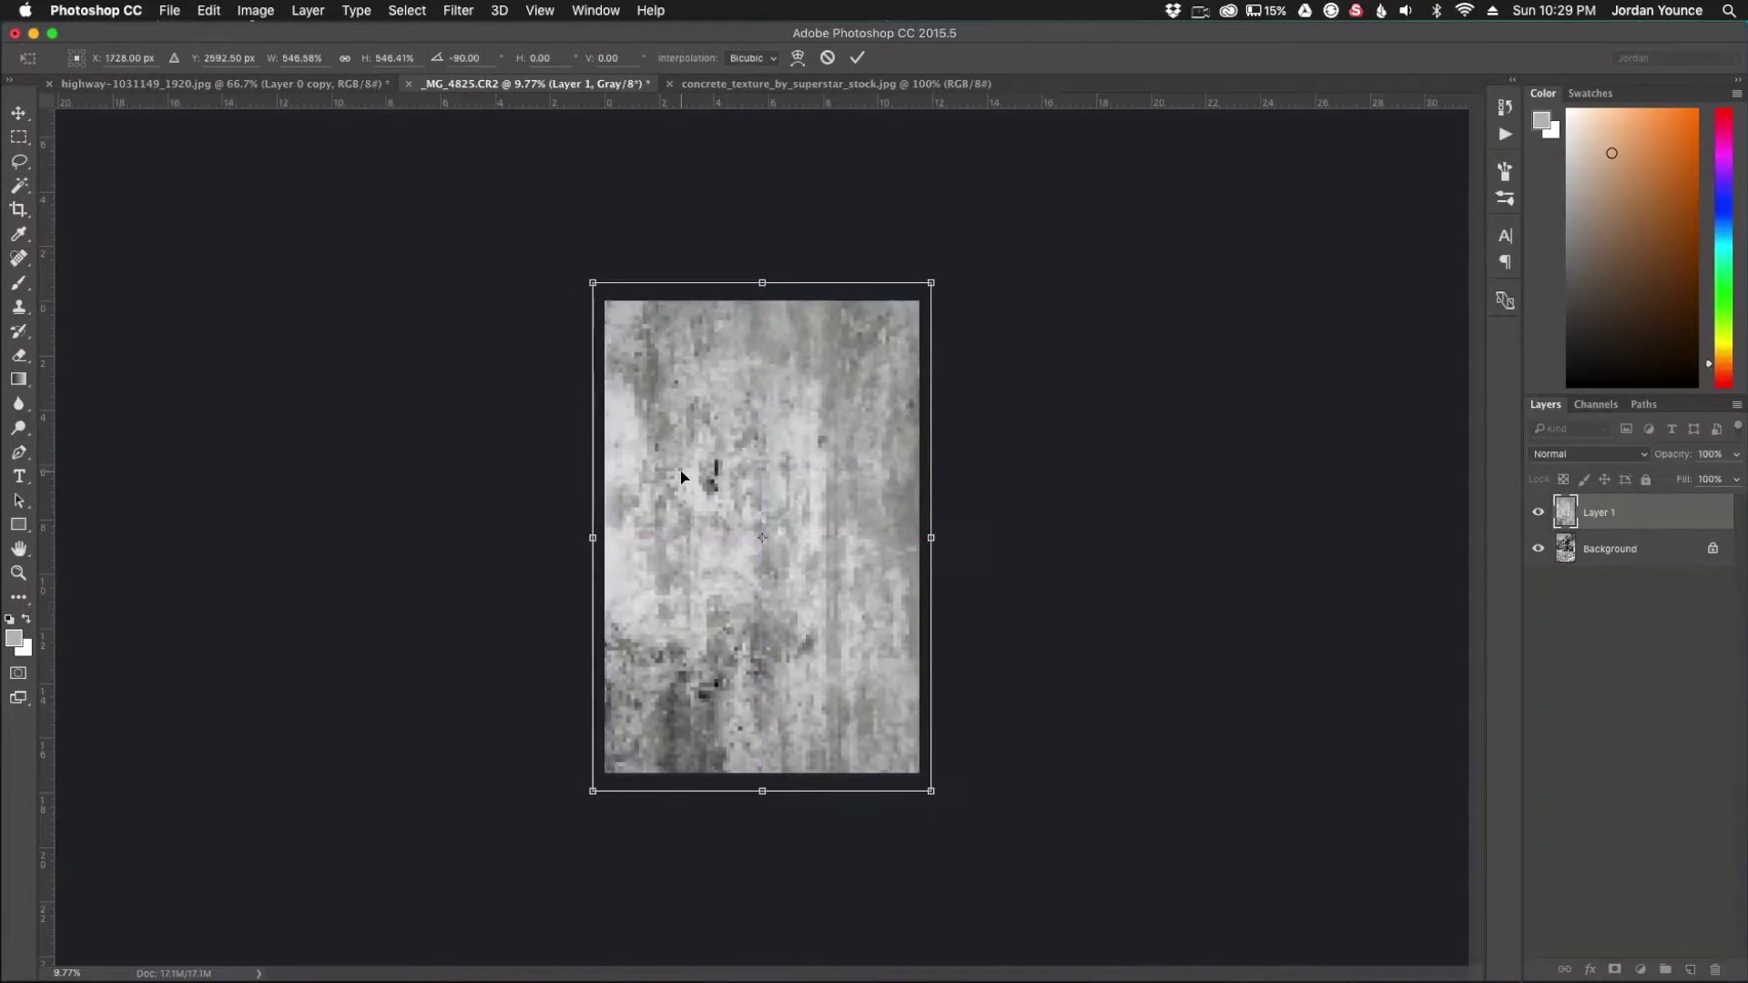
key("Return")
key("super+equal")
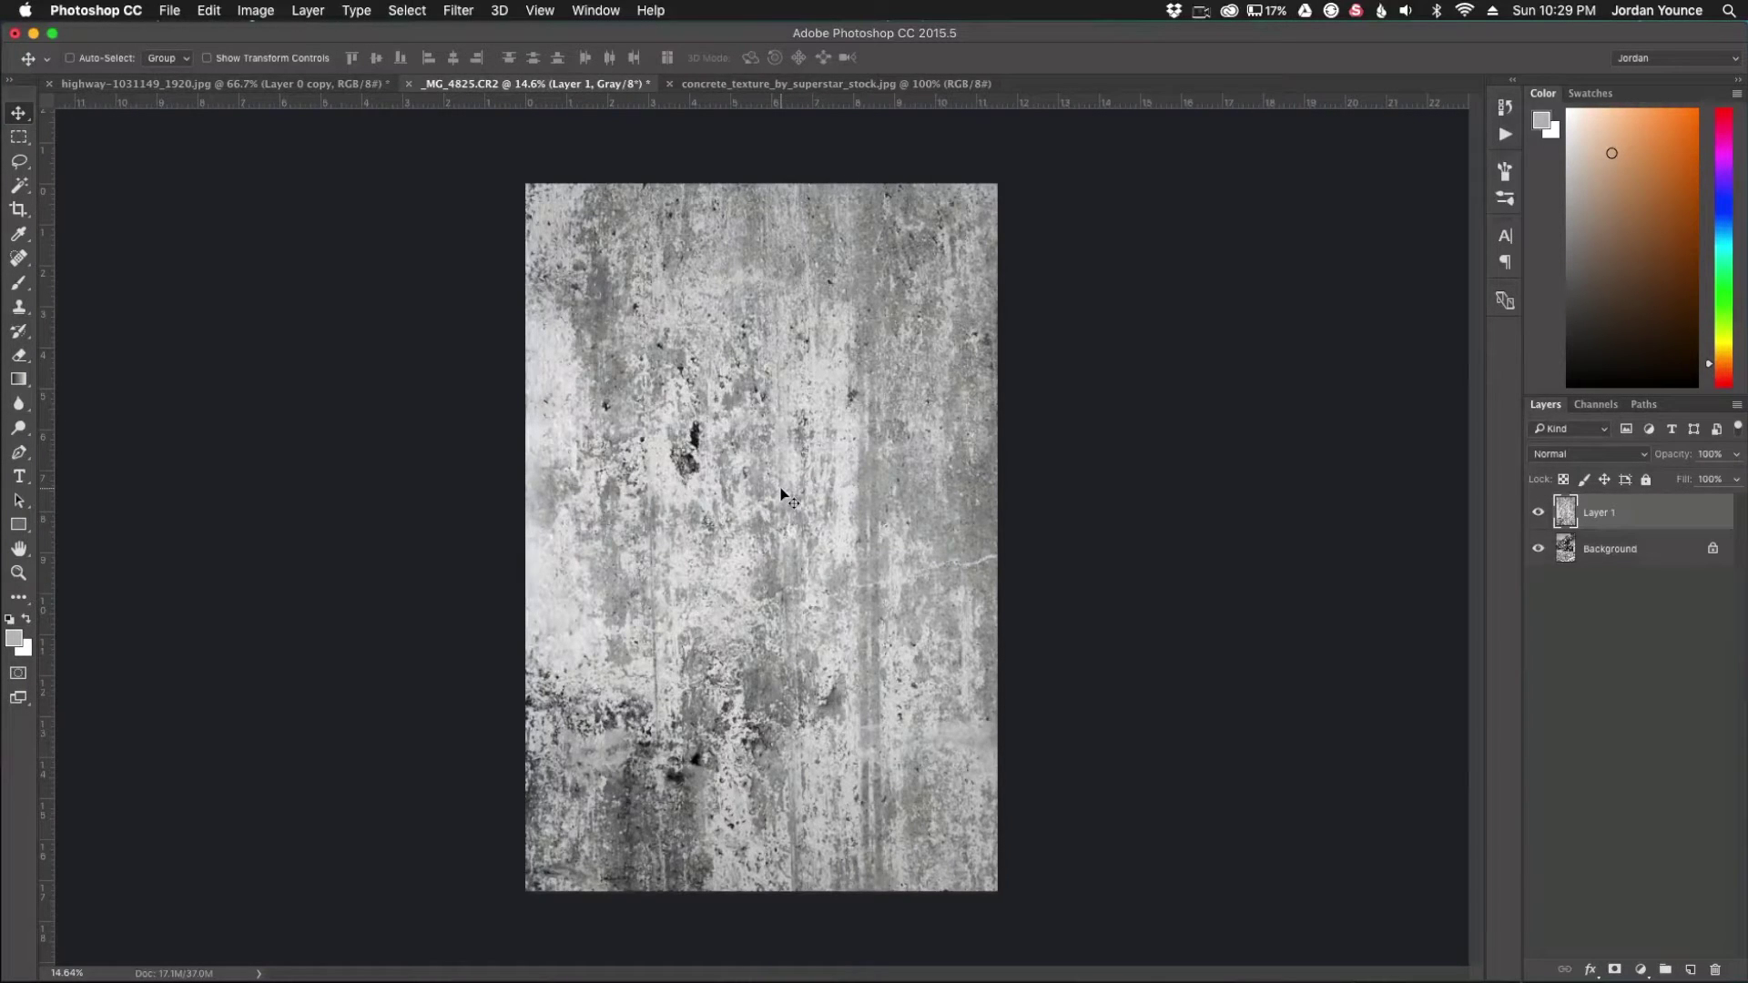
Open the blend mode list, still at Normal, for Layer 1 in the Layers panel.
scroll(719, 500, "up", 3)
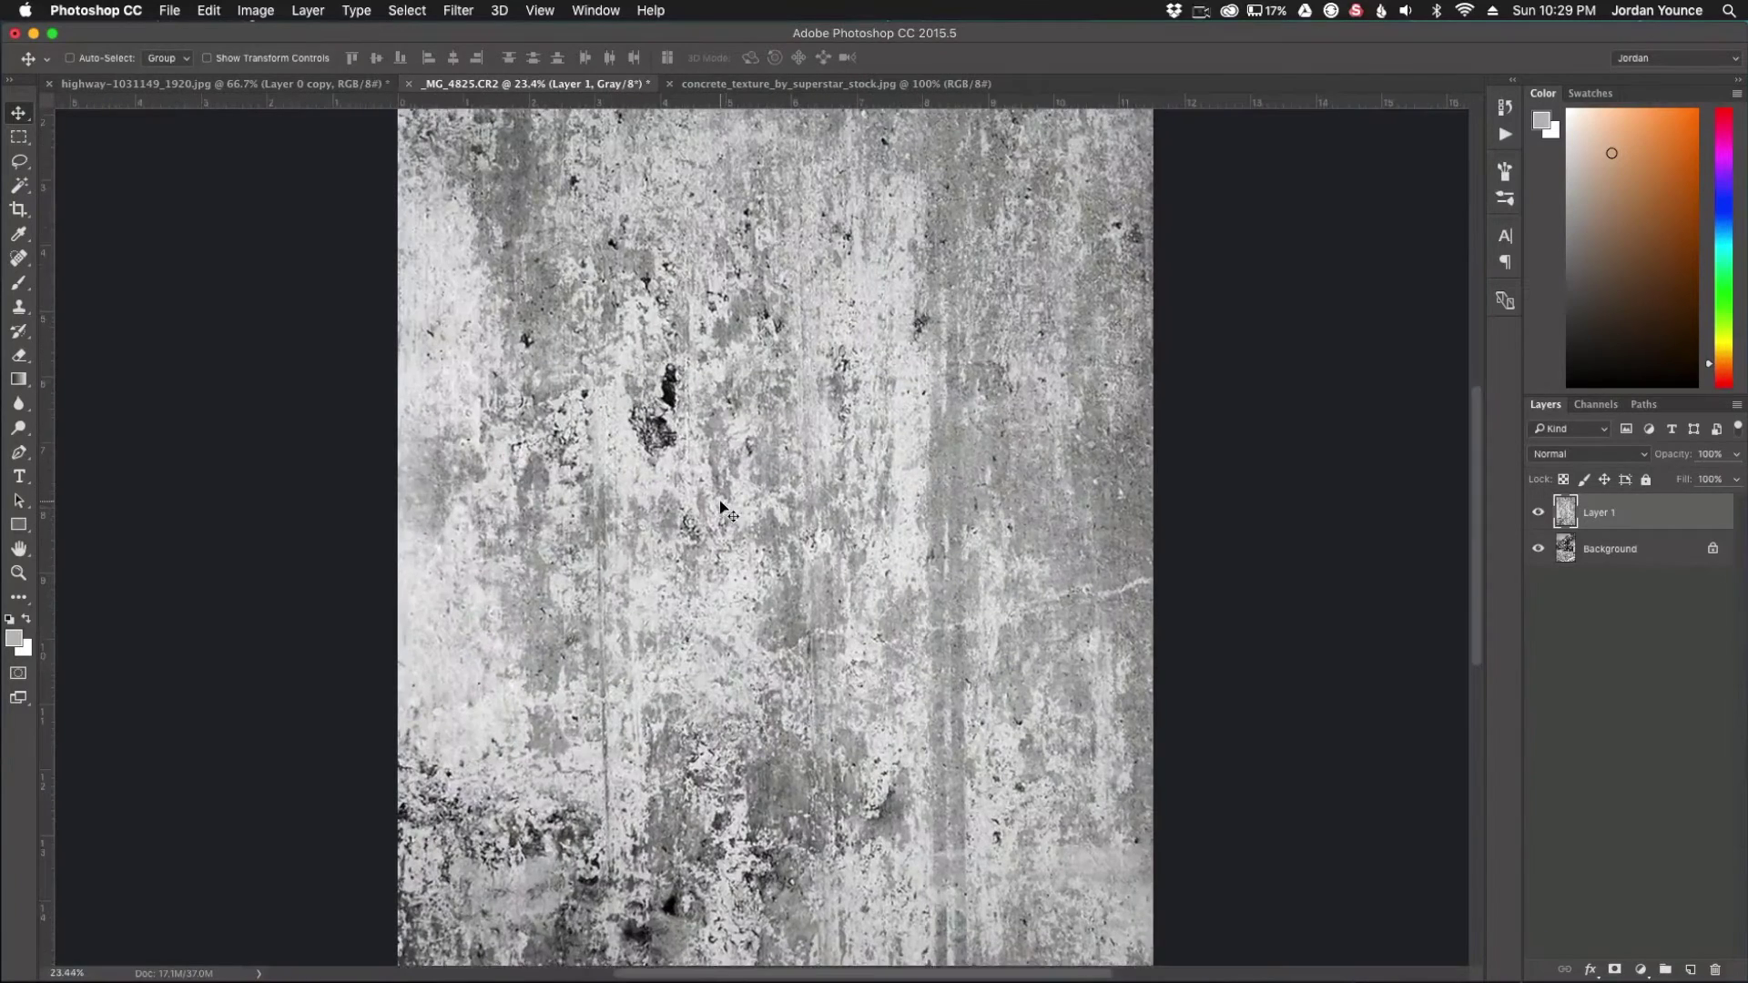
scroll(719, 500, "down", 2)
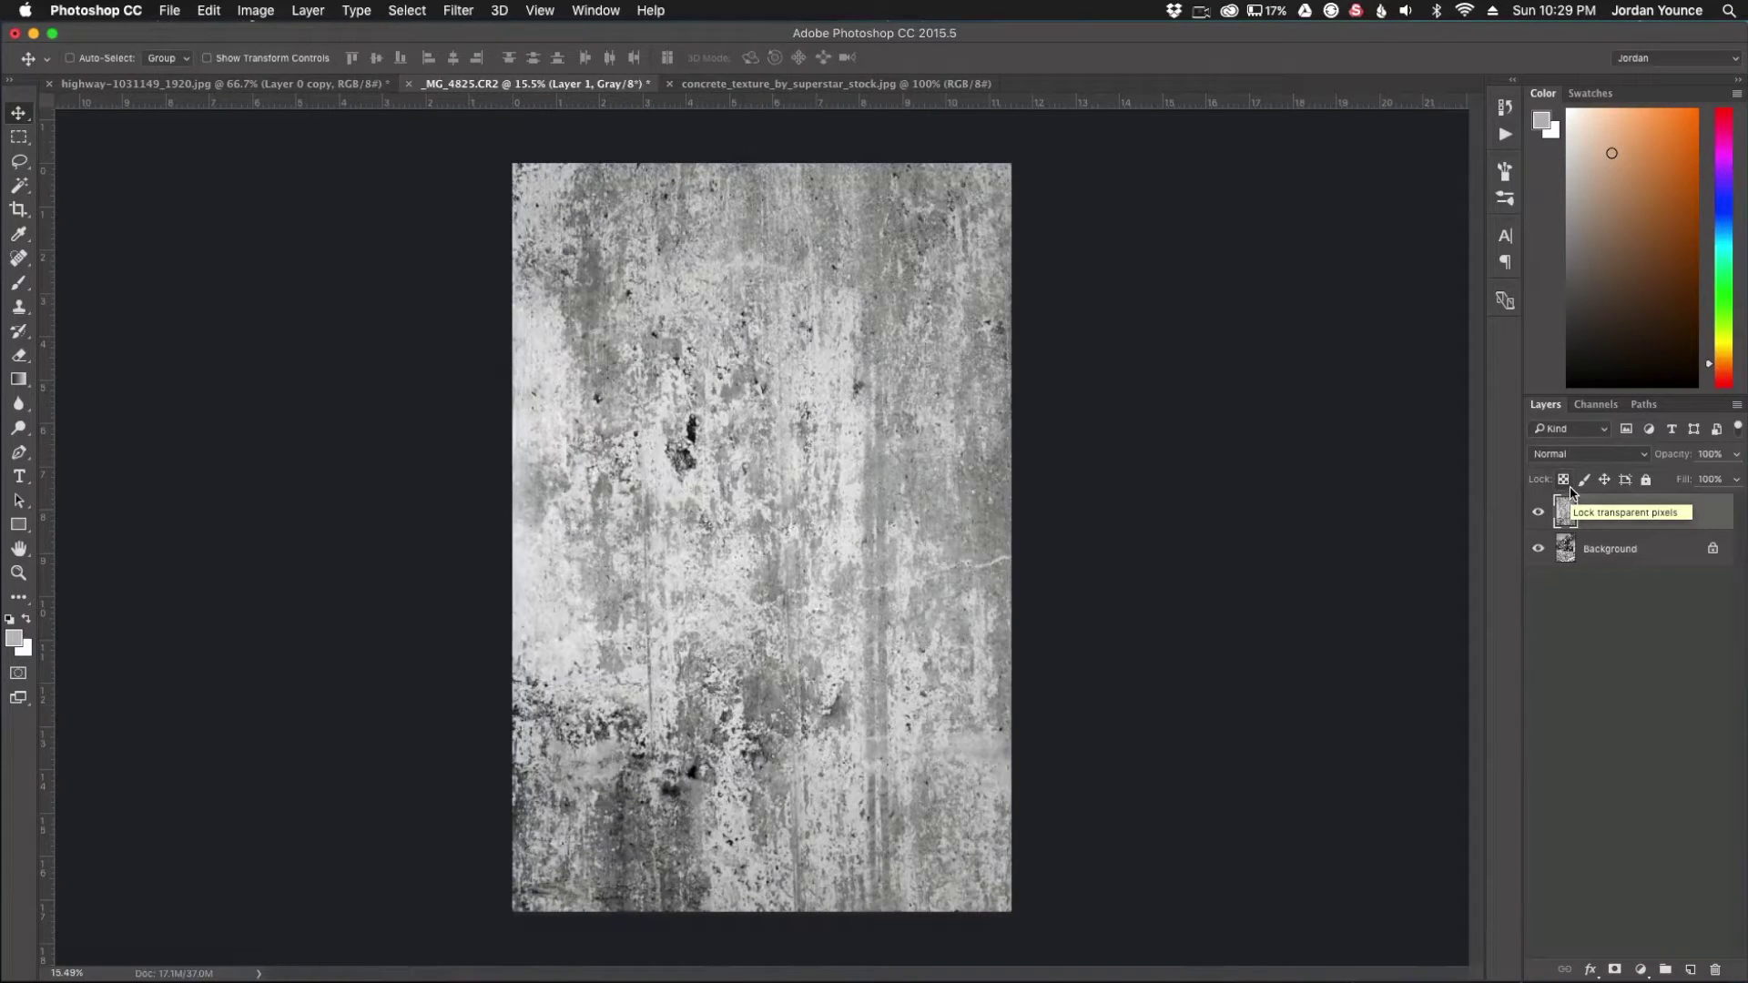
left_click(1580, 457)
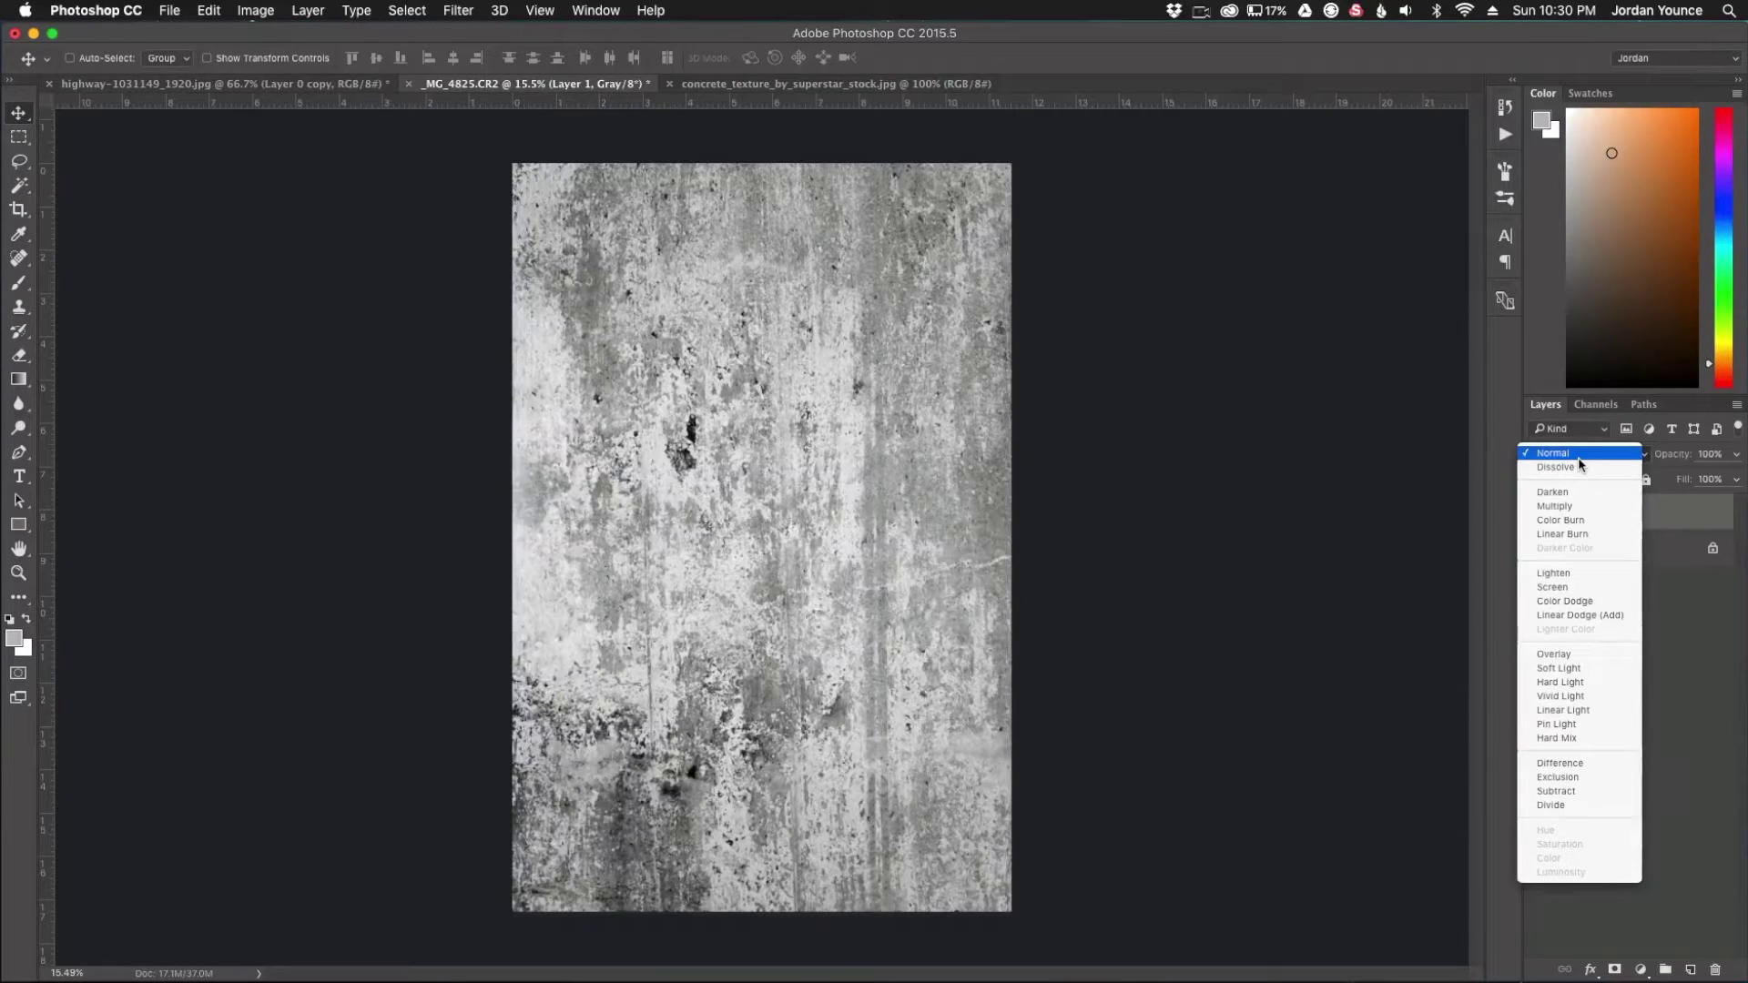
left_click(1572, 657)
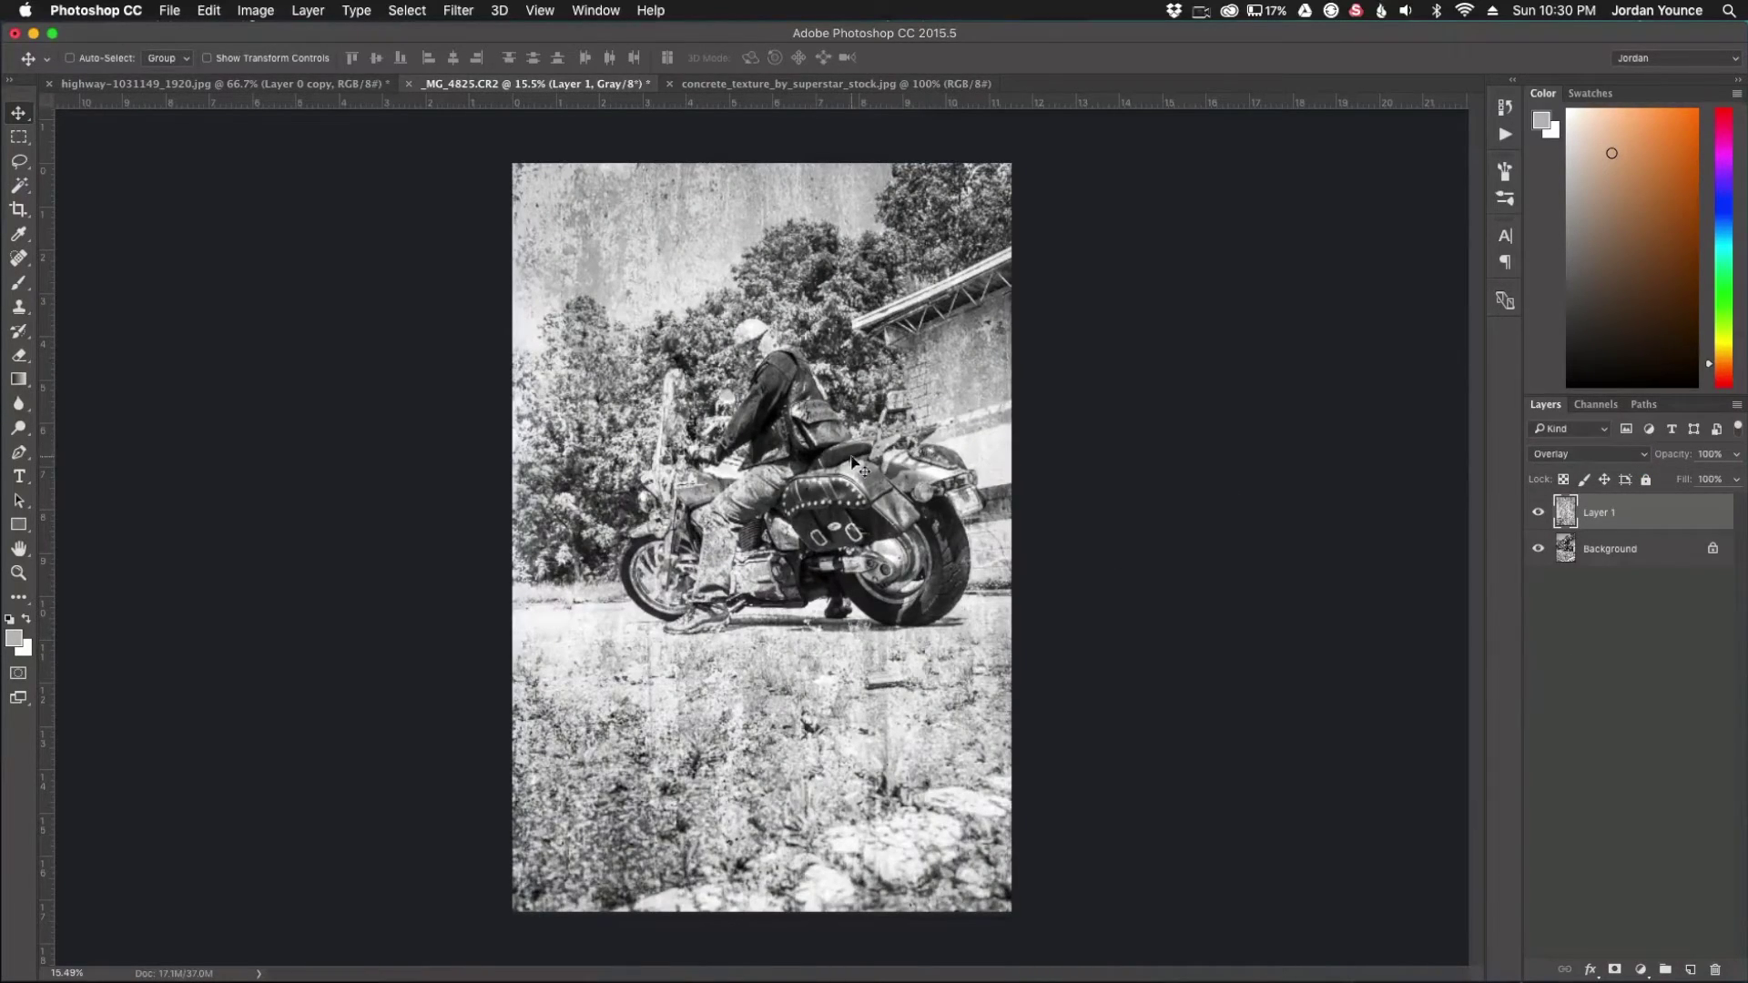
scroll(769, 455, "up", 5)
scroll(716, 616, "up", 2)
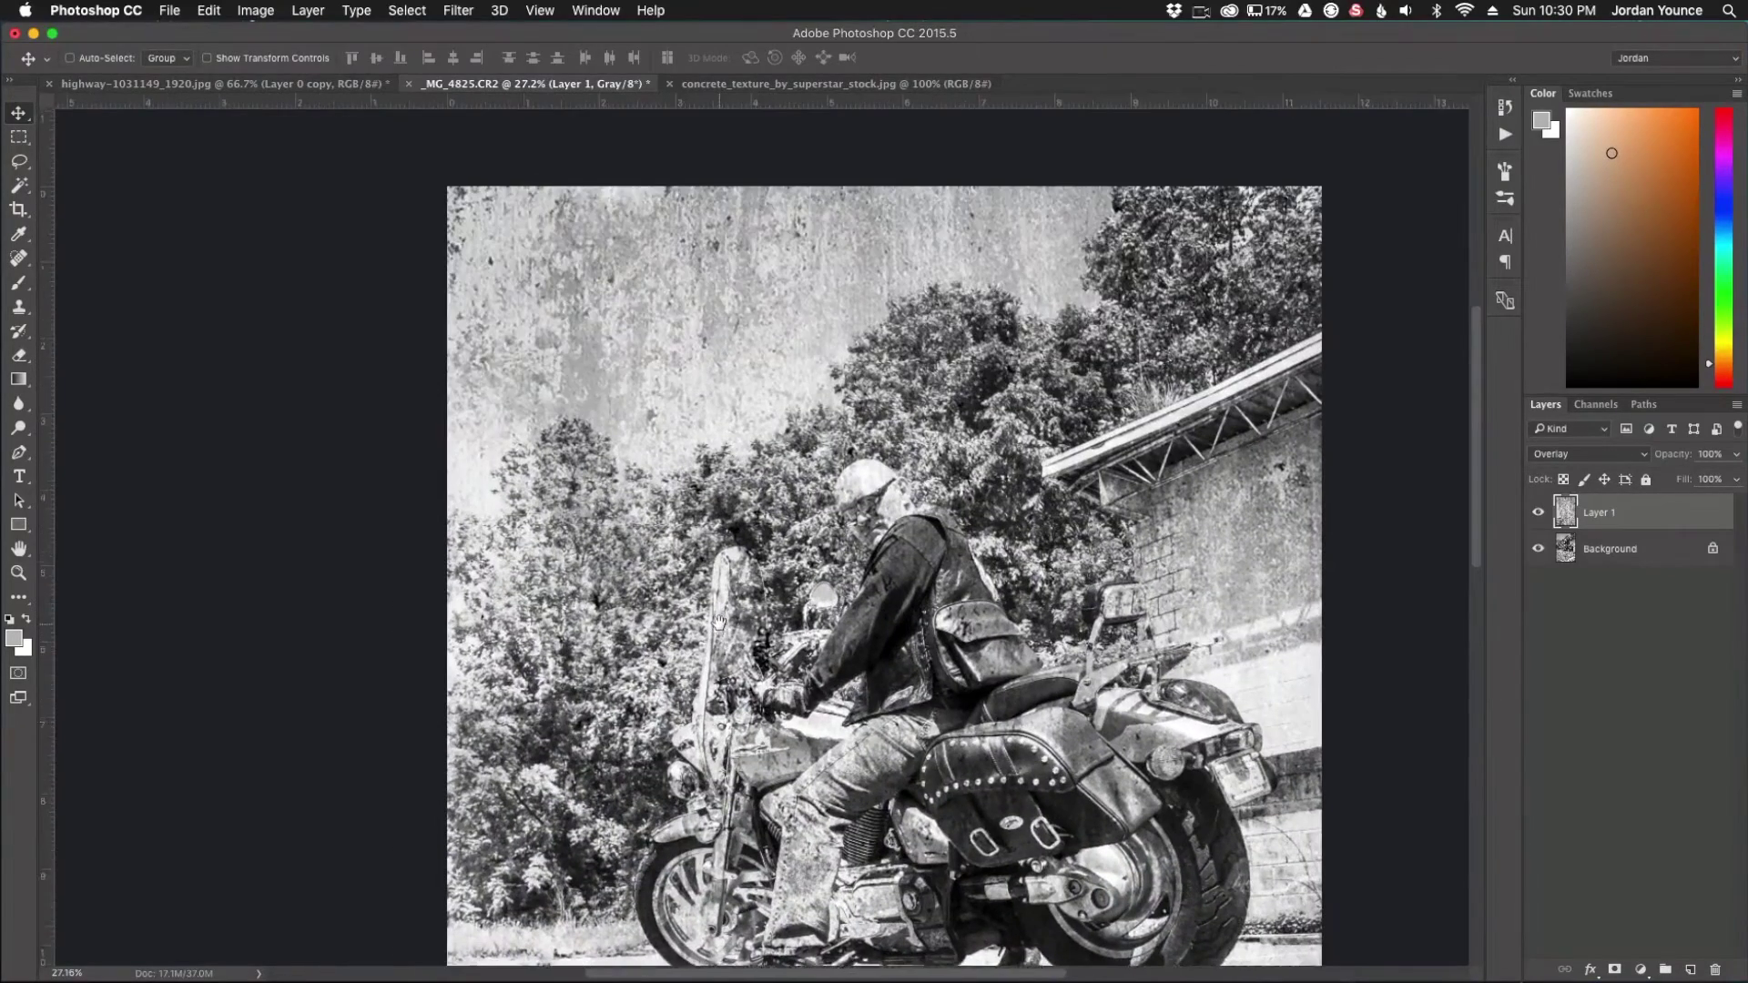
scroll(953, 601, "down", 3)
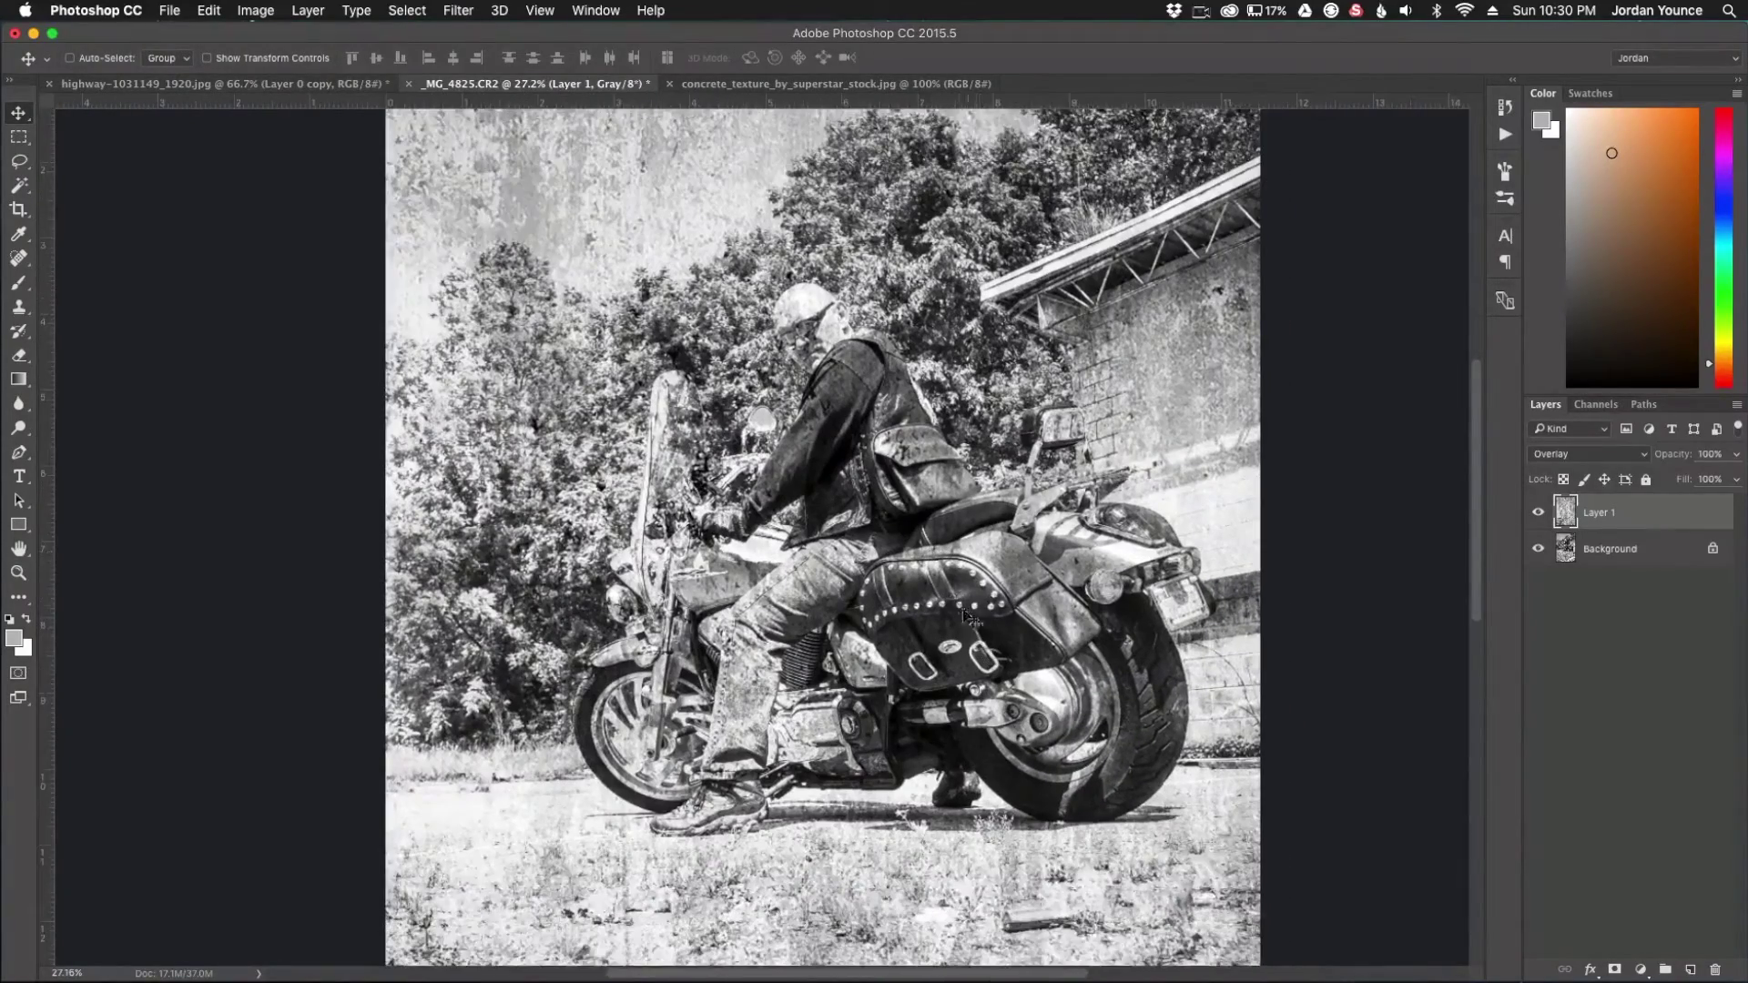
scroll(635, 264, "up", 4)
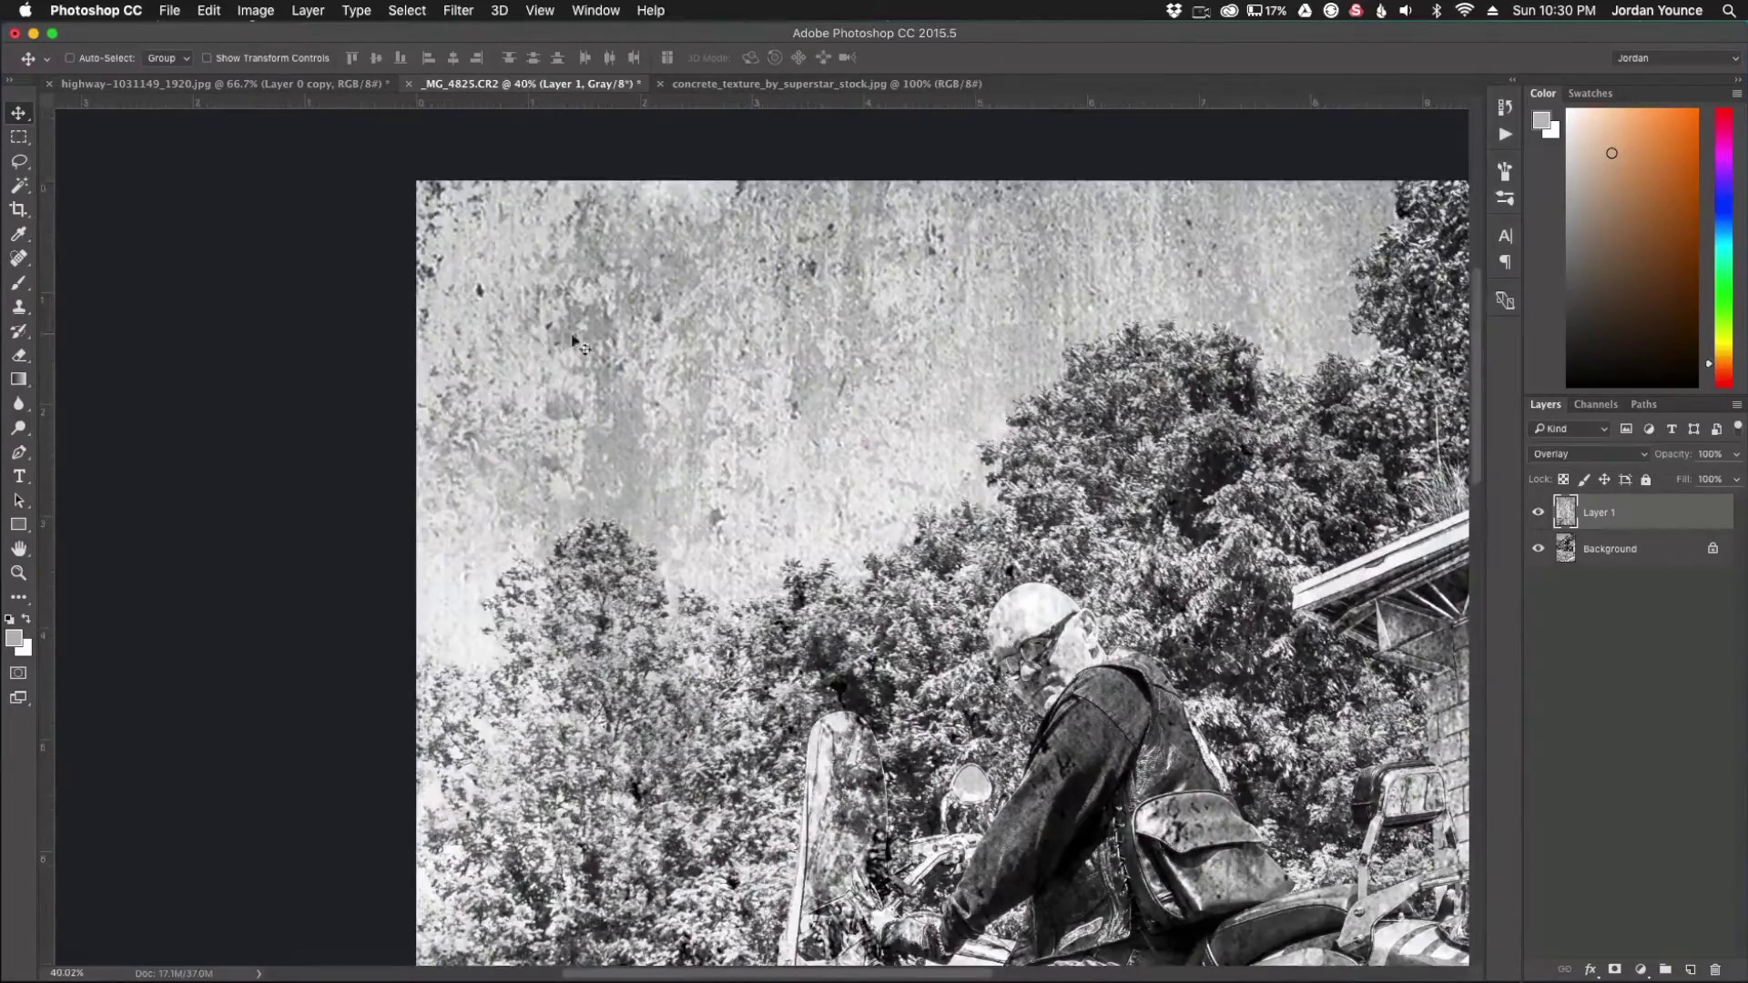
scroll(635, 476, "down", 1)
scroll(634, 476, "down", 3)
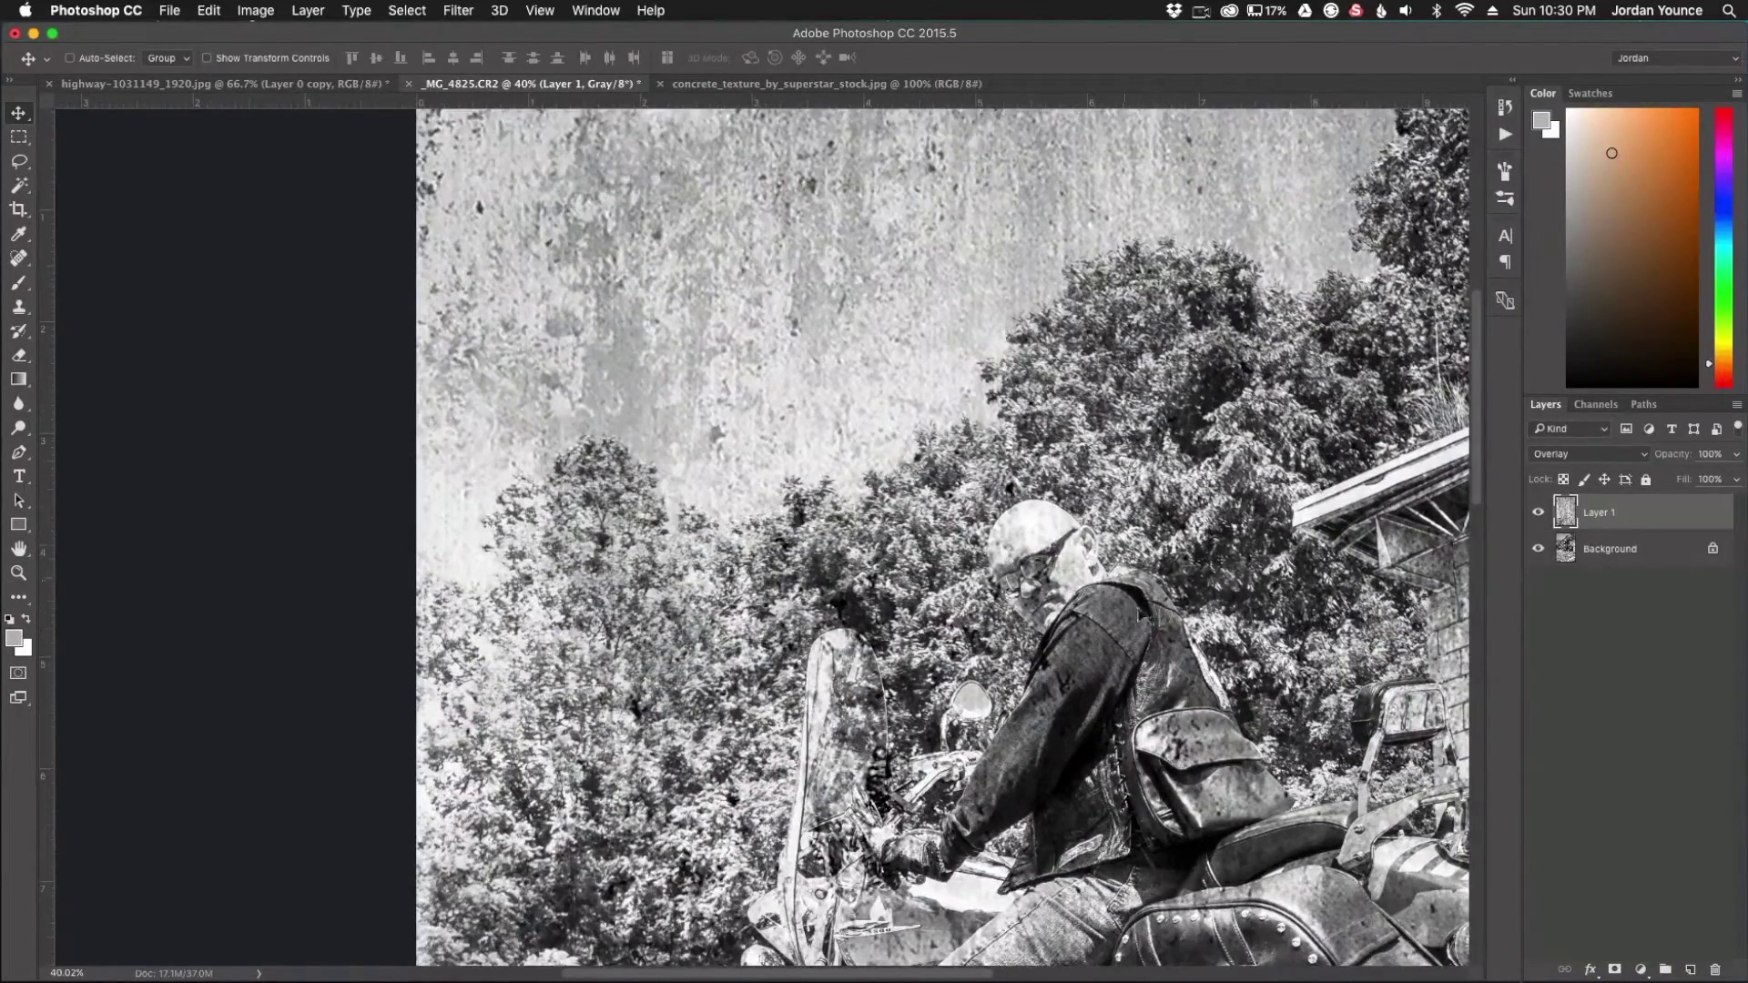
scroll(751, 726, "down", 7)
scroll(751, 726, "down", 14)
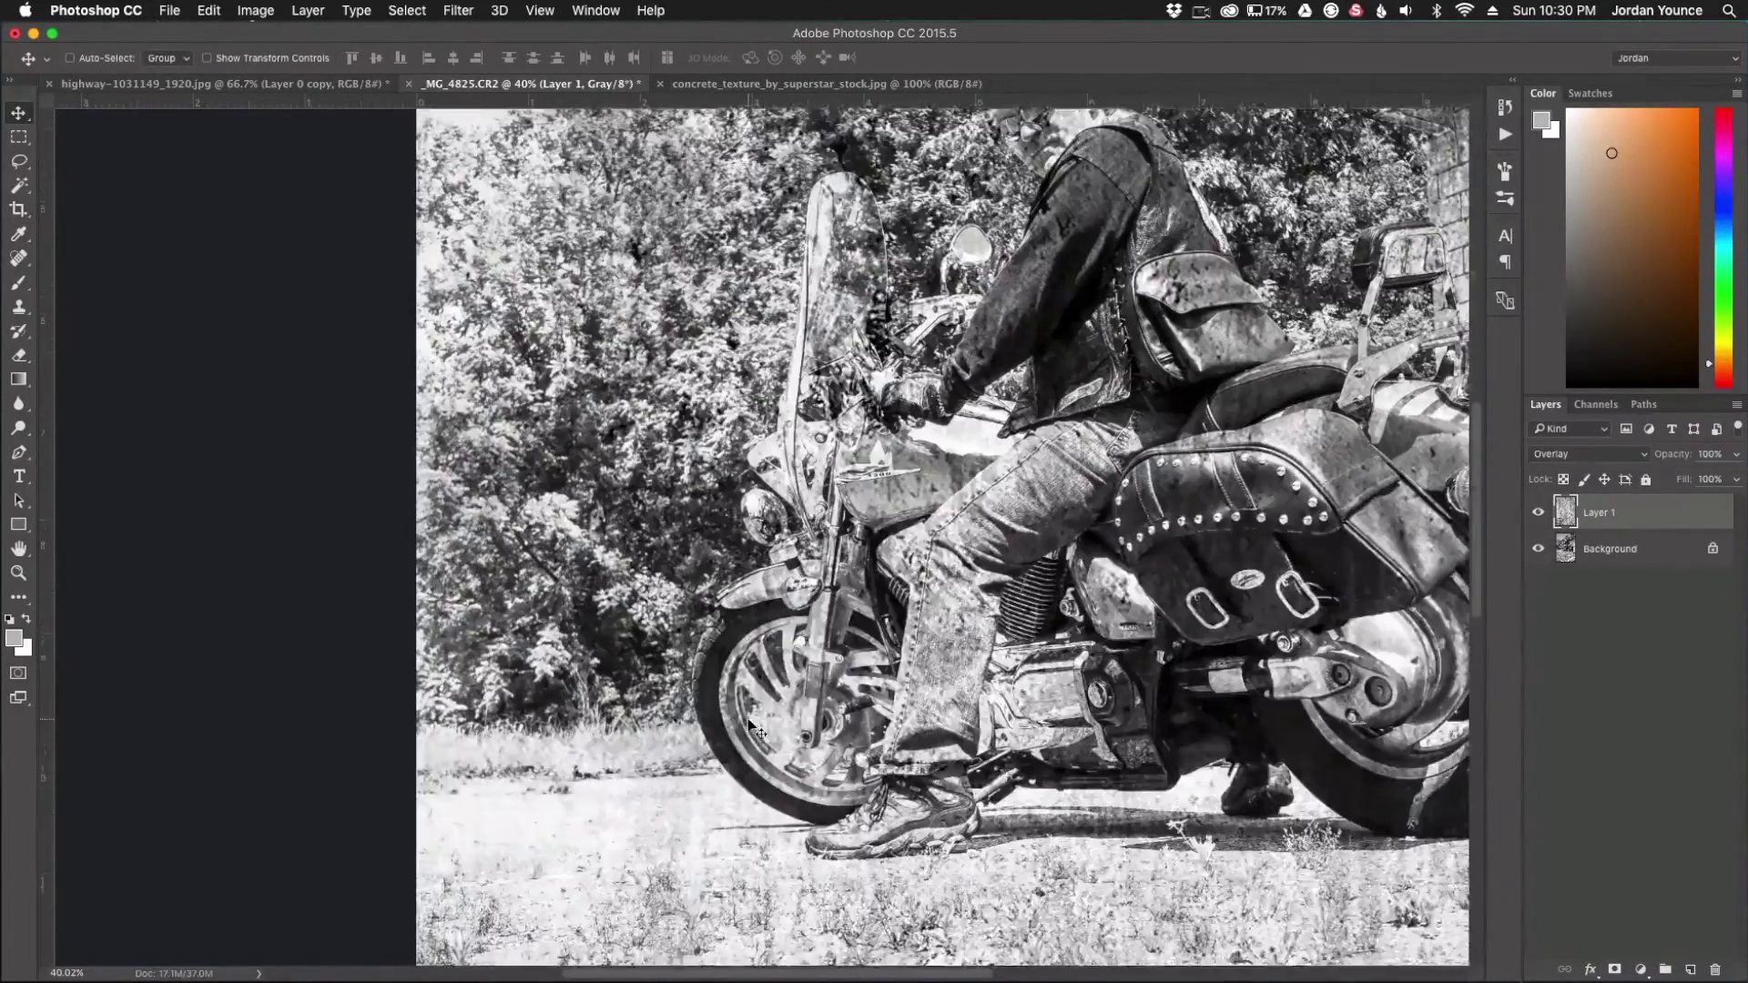
scroll(765, 776, "down", 6)
scroll(765, 776, "right", 6)
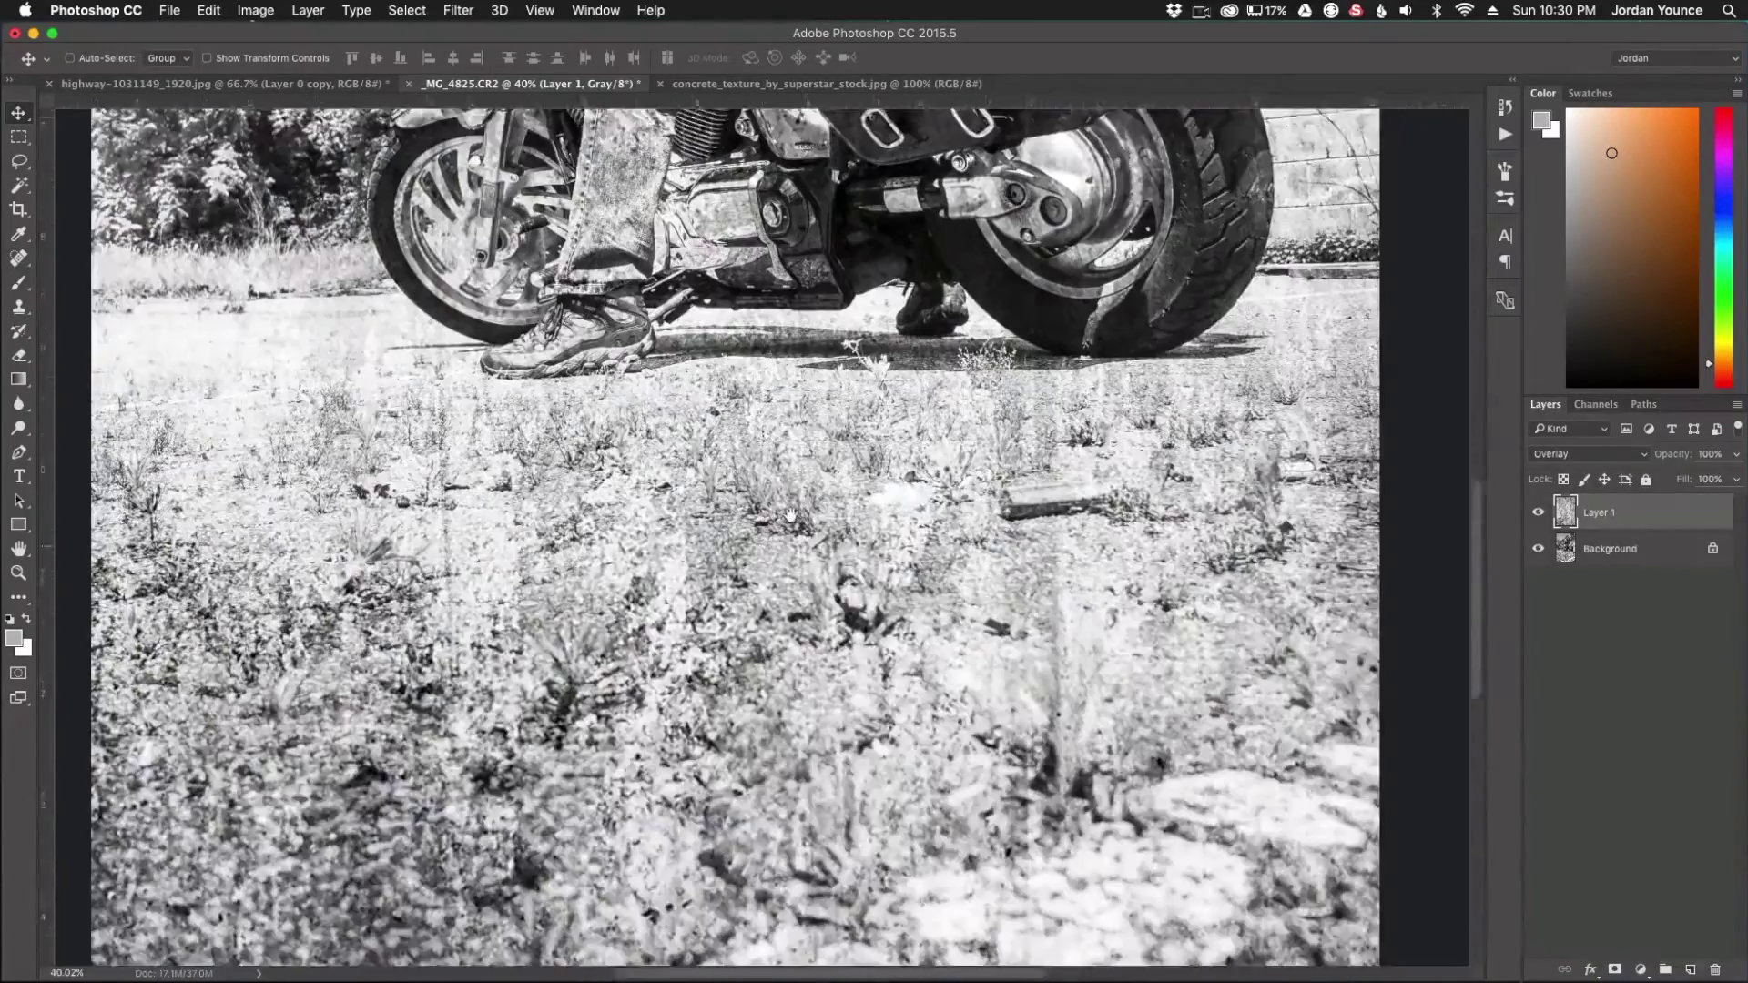
scroll(765, 775, "down", 1)
scroll(764, 775, "down", 3)
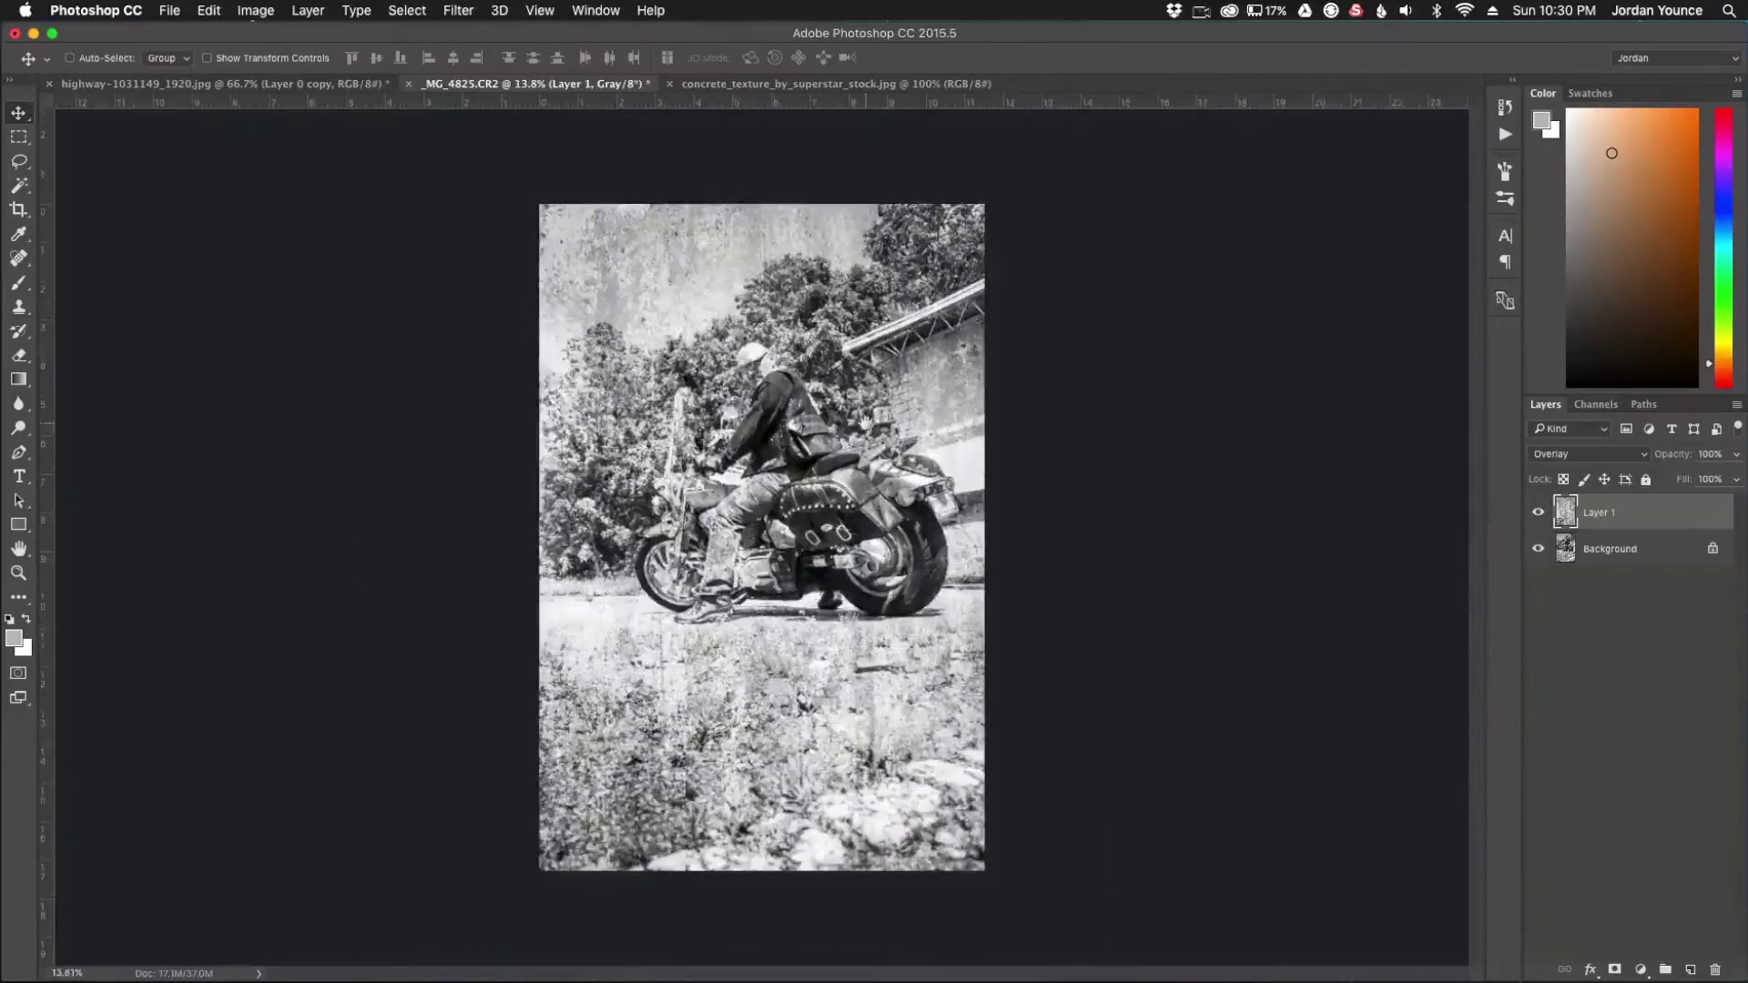
scroll(752, 471, "up", 2)
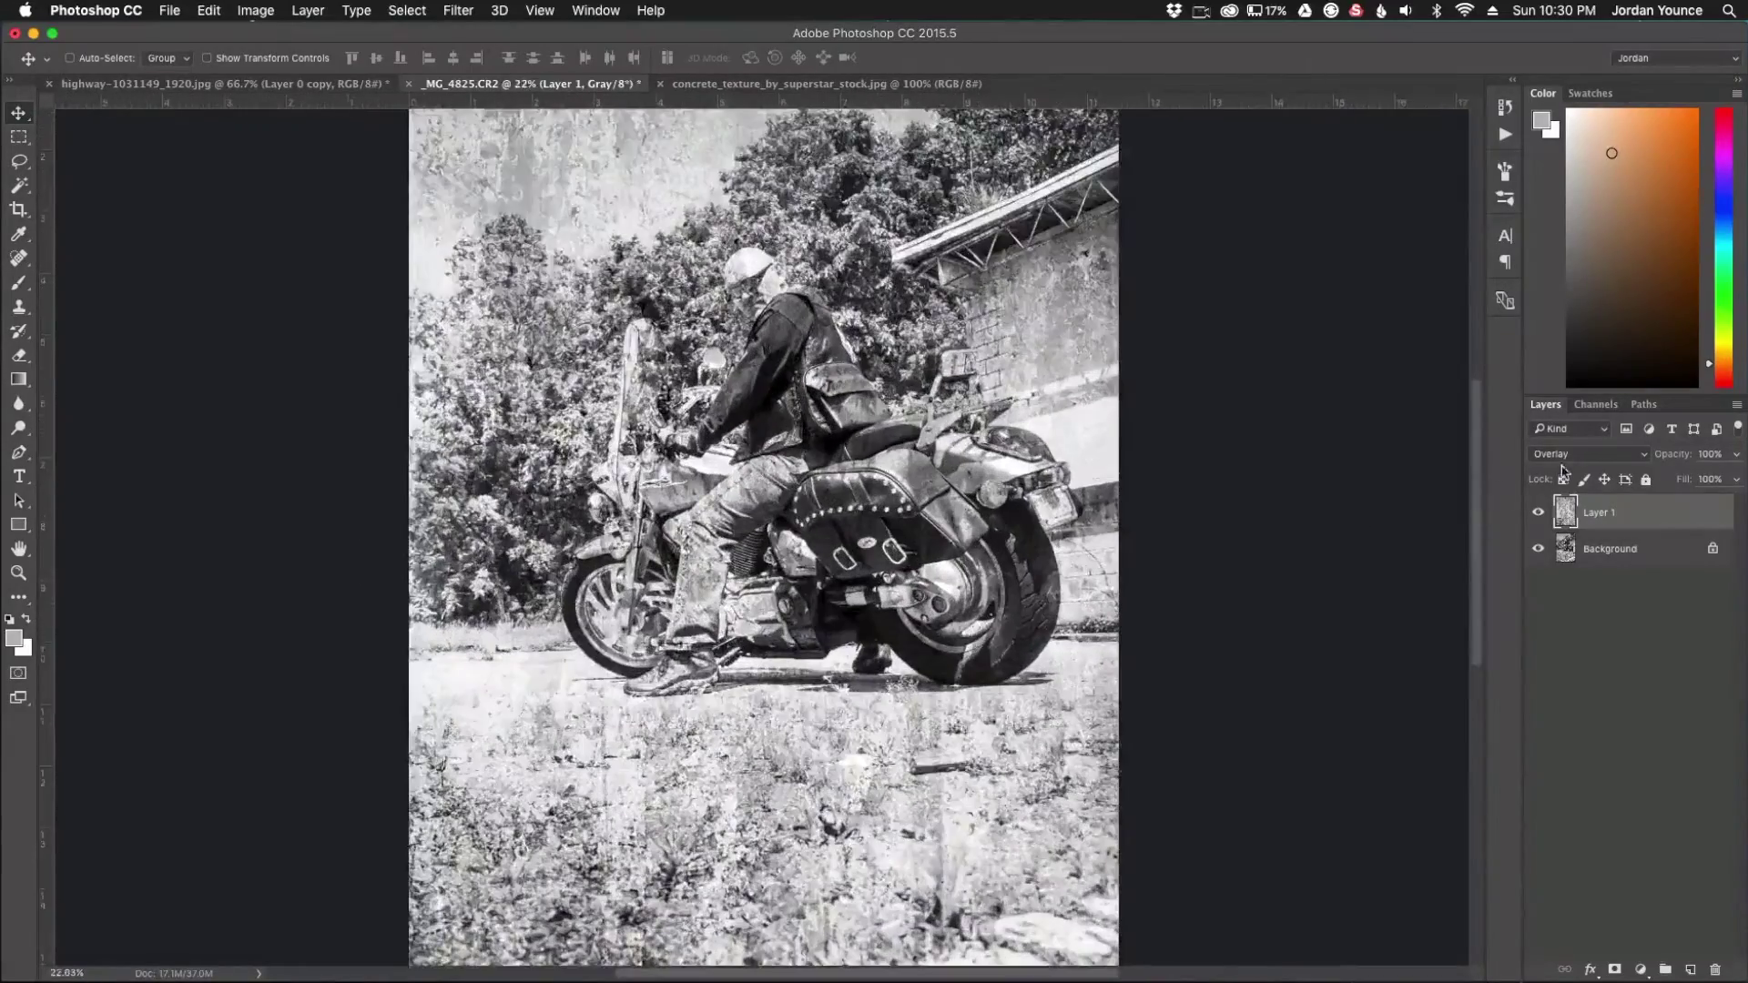
left_click(1568, 453)
Try Soft Light on the texture, then switch to Multiply and lower opacity to 47%.
left_click(1568, 467)
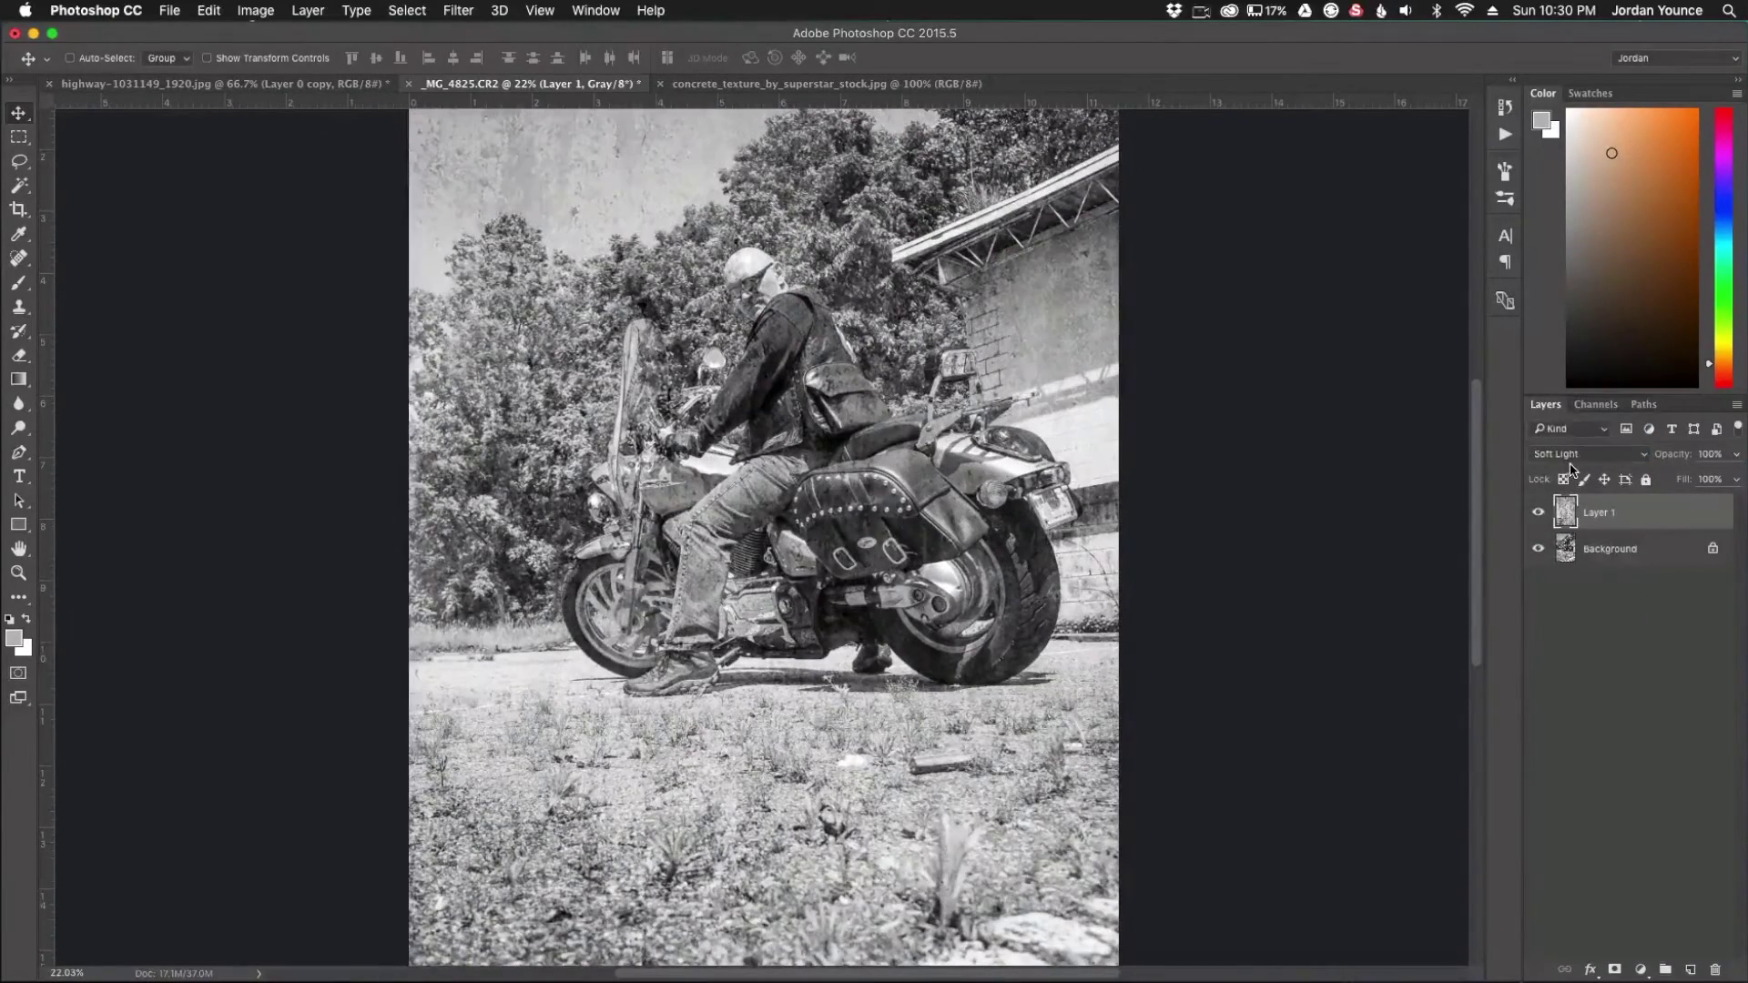
left_click(1567, 454)
left_click(1558, 291)
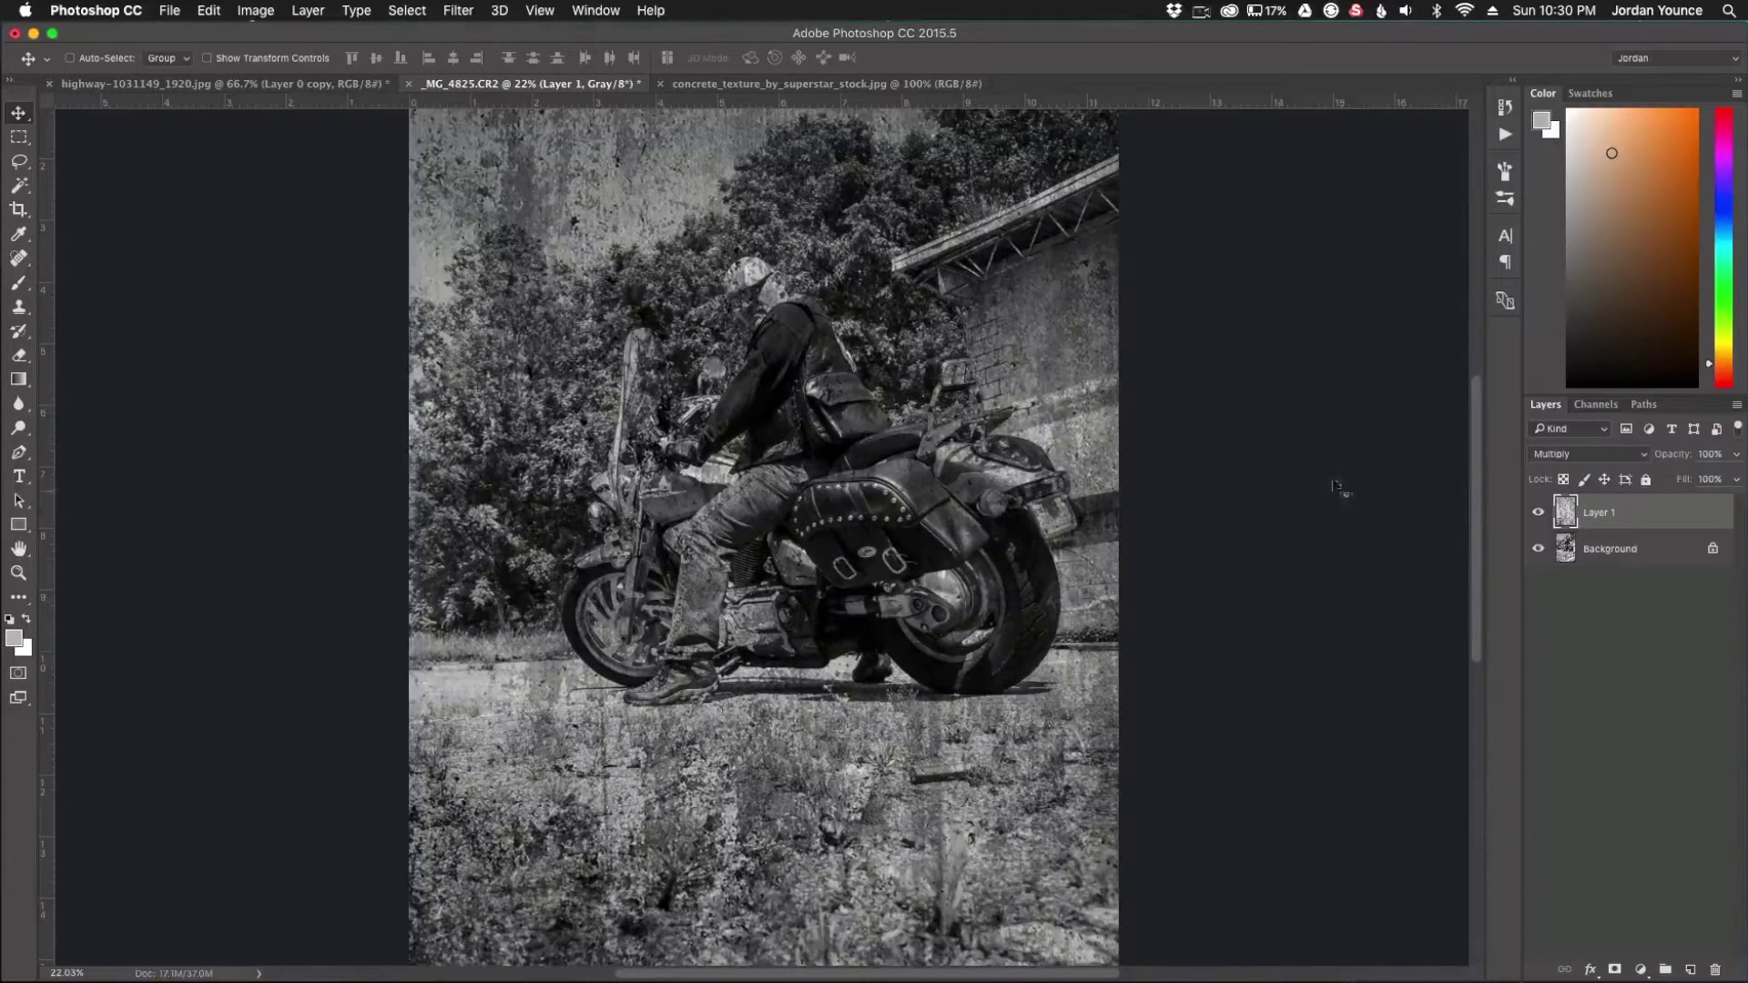
left_click_drag(1684, 460, 1629, 447)
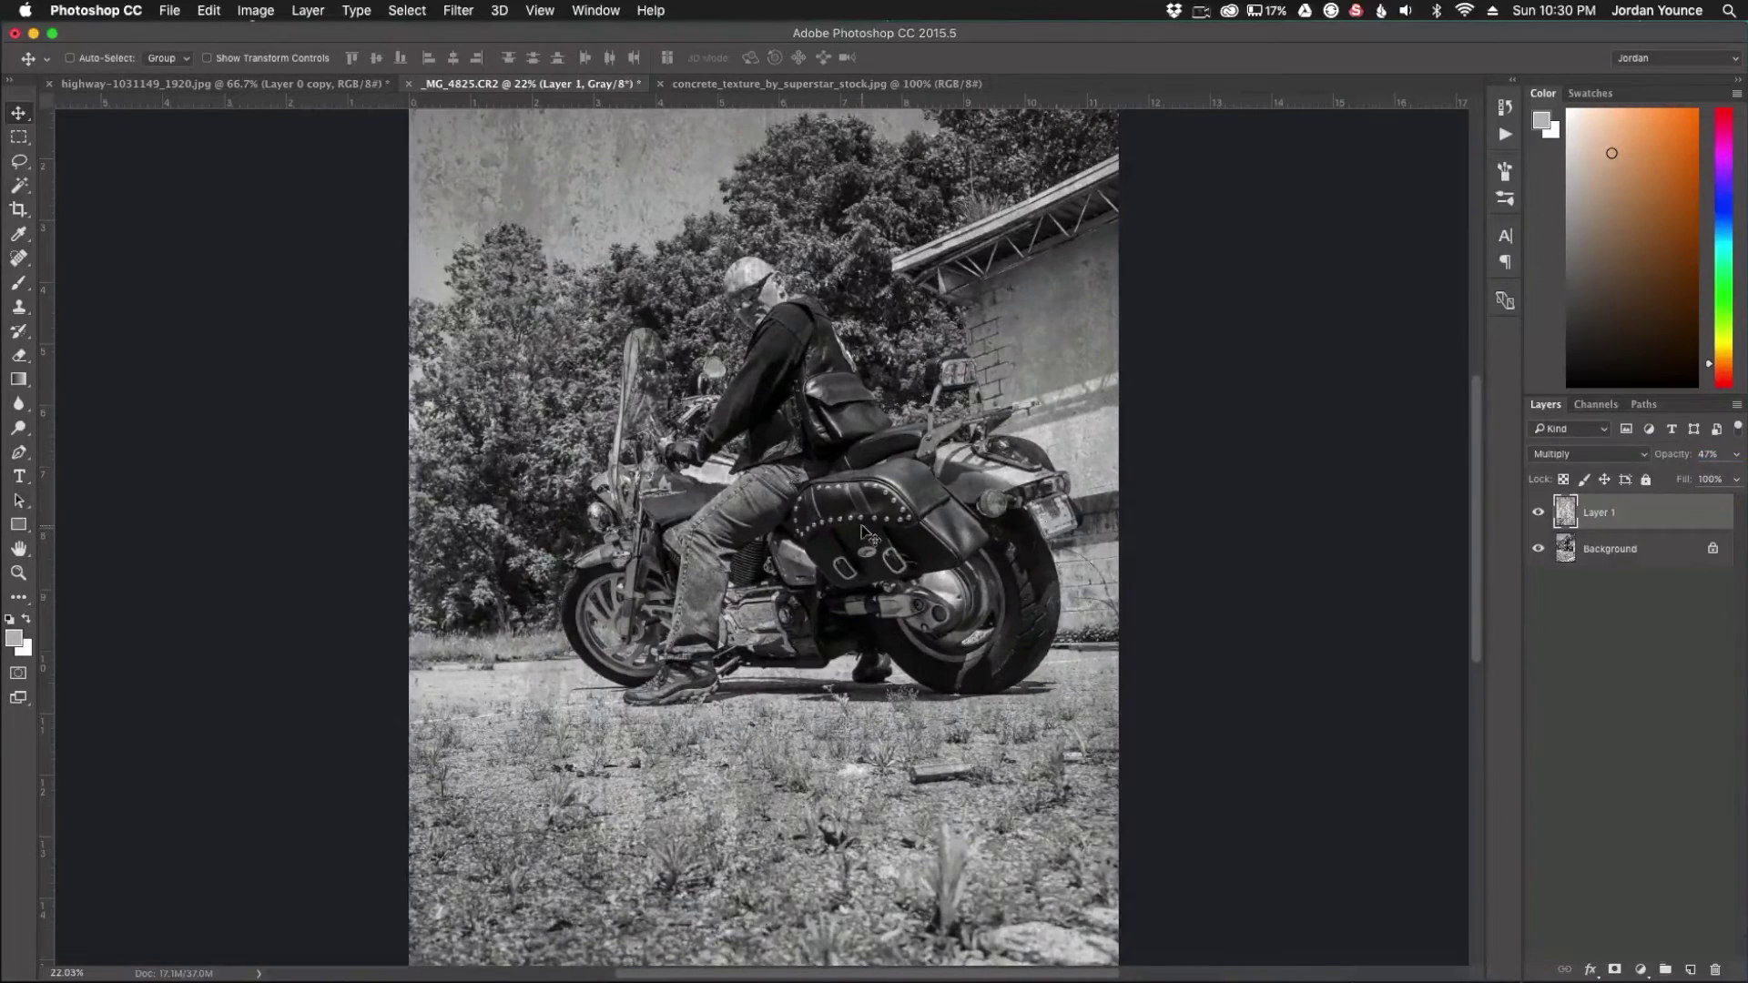
scroll(864, 533, "down", 3)
scroll(870, 538, "up", 1)
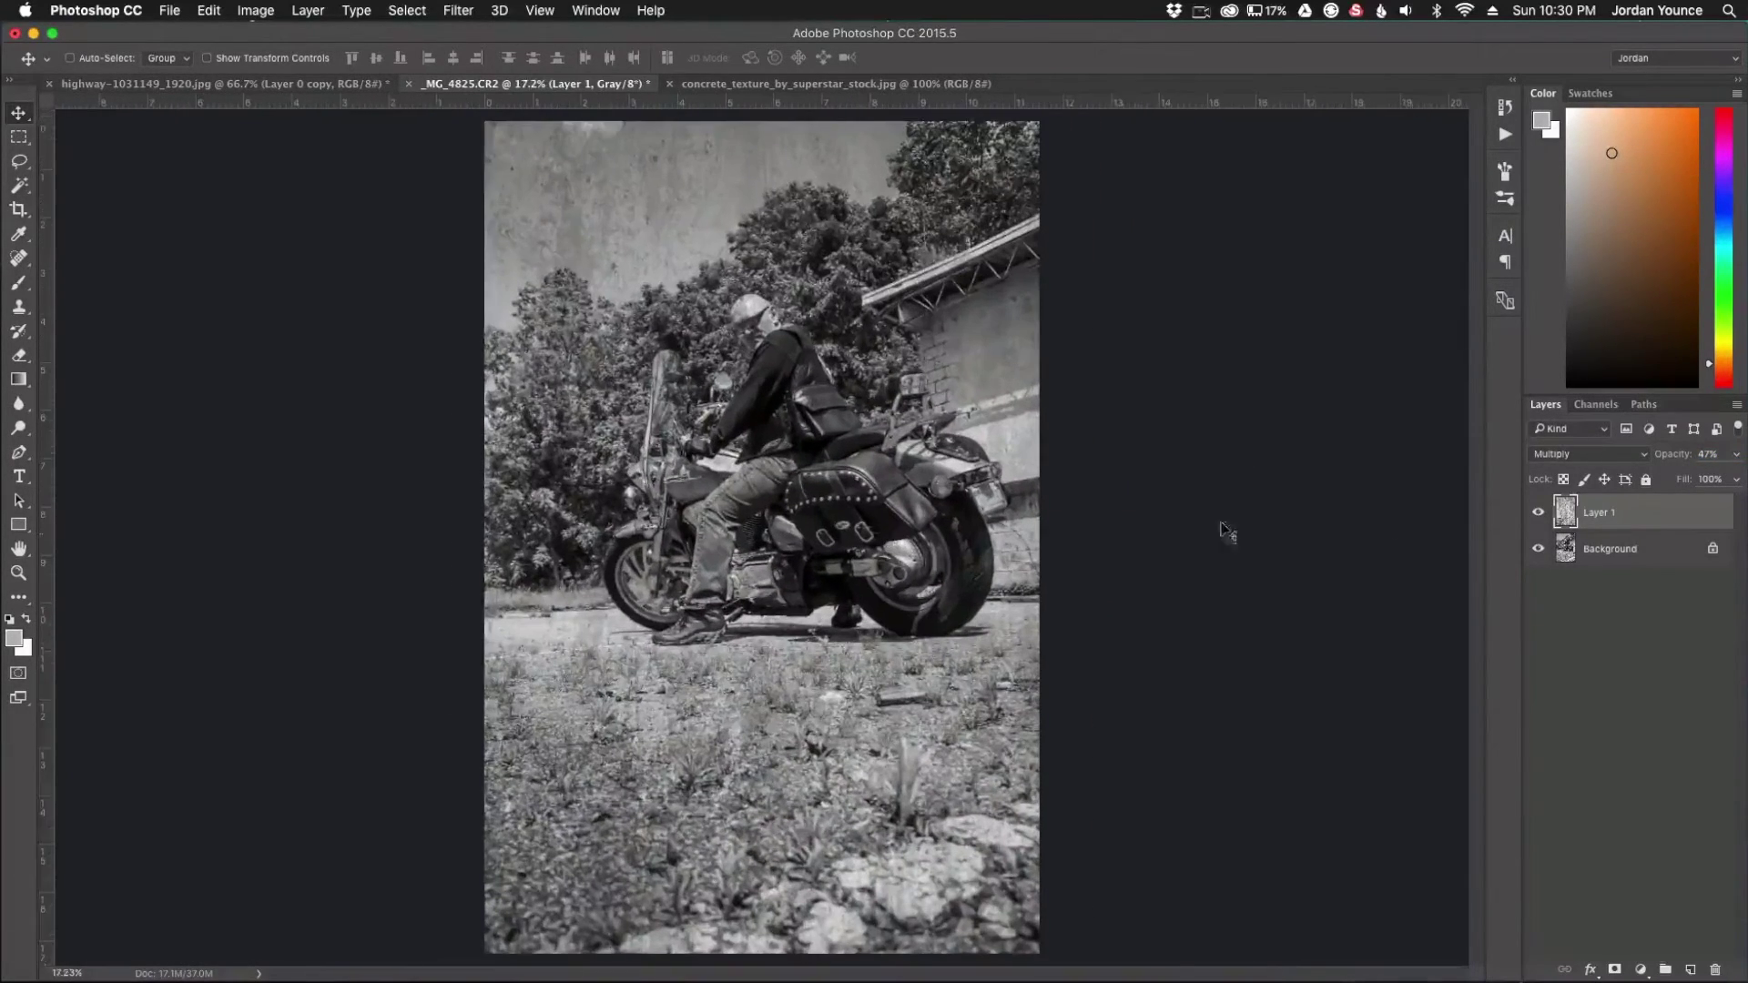
left_click(1559, 455)
Set the texture to Overlay at 100% opacity and add a white layer mask.
left_click(1579, 600)
key("0")
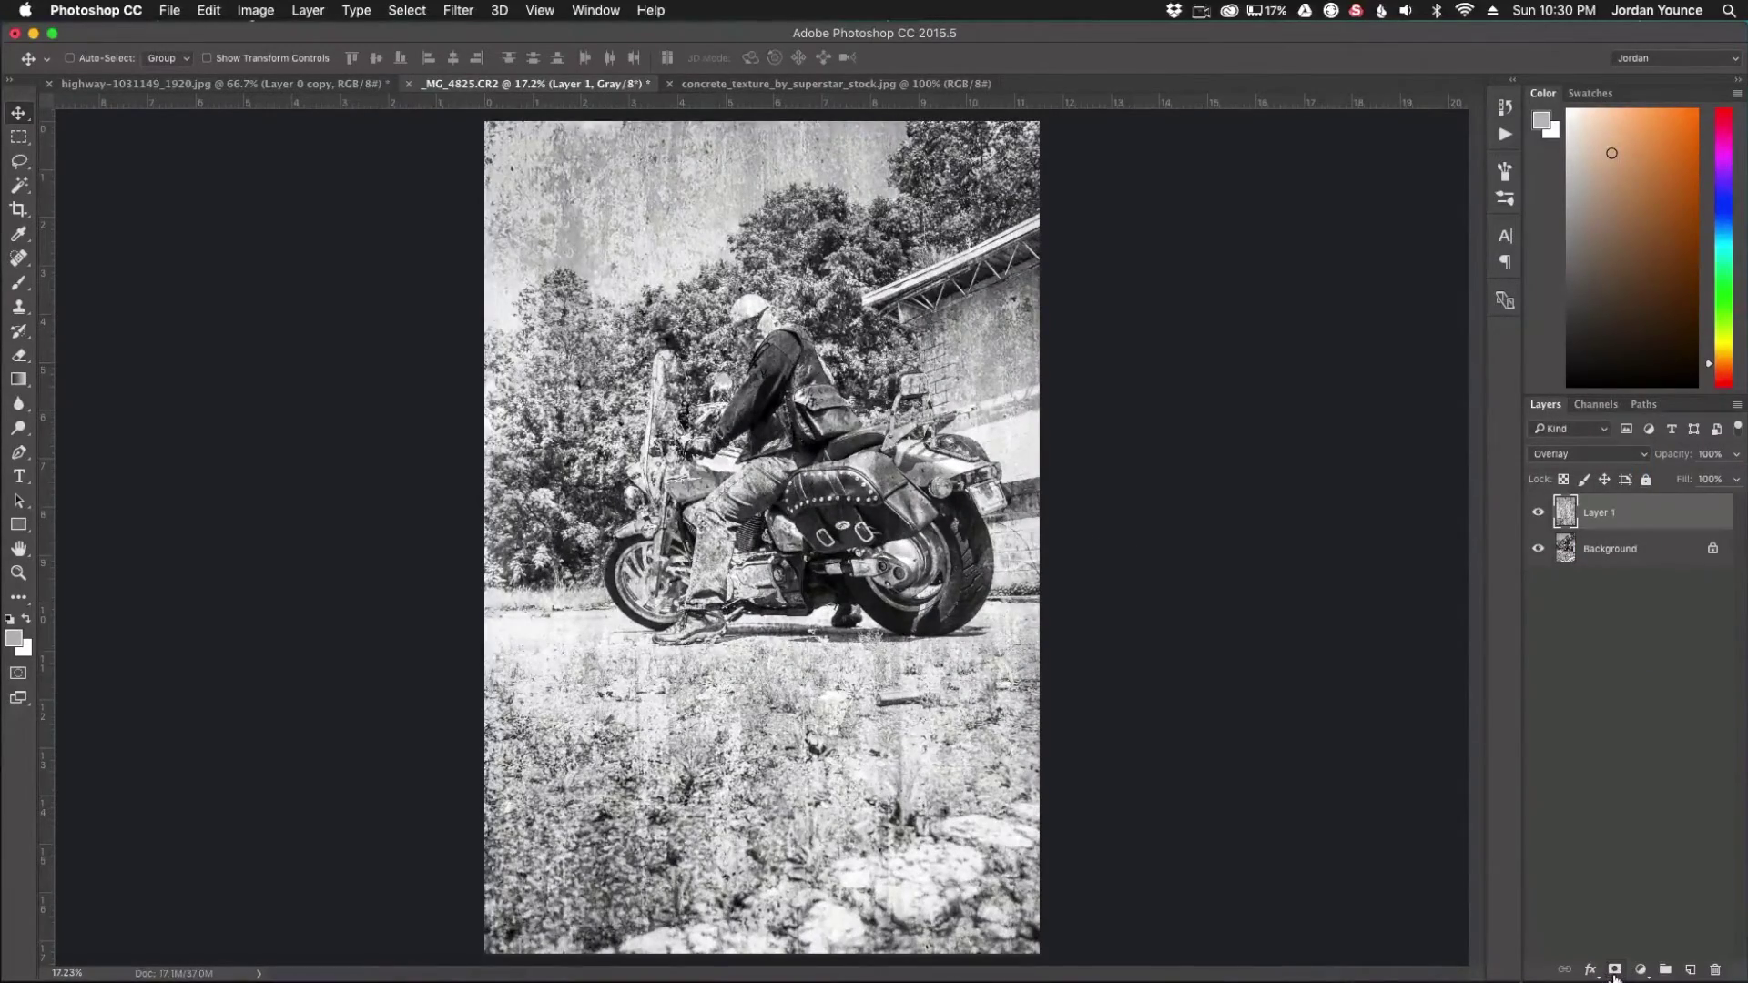
left_click(1614, 969)
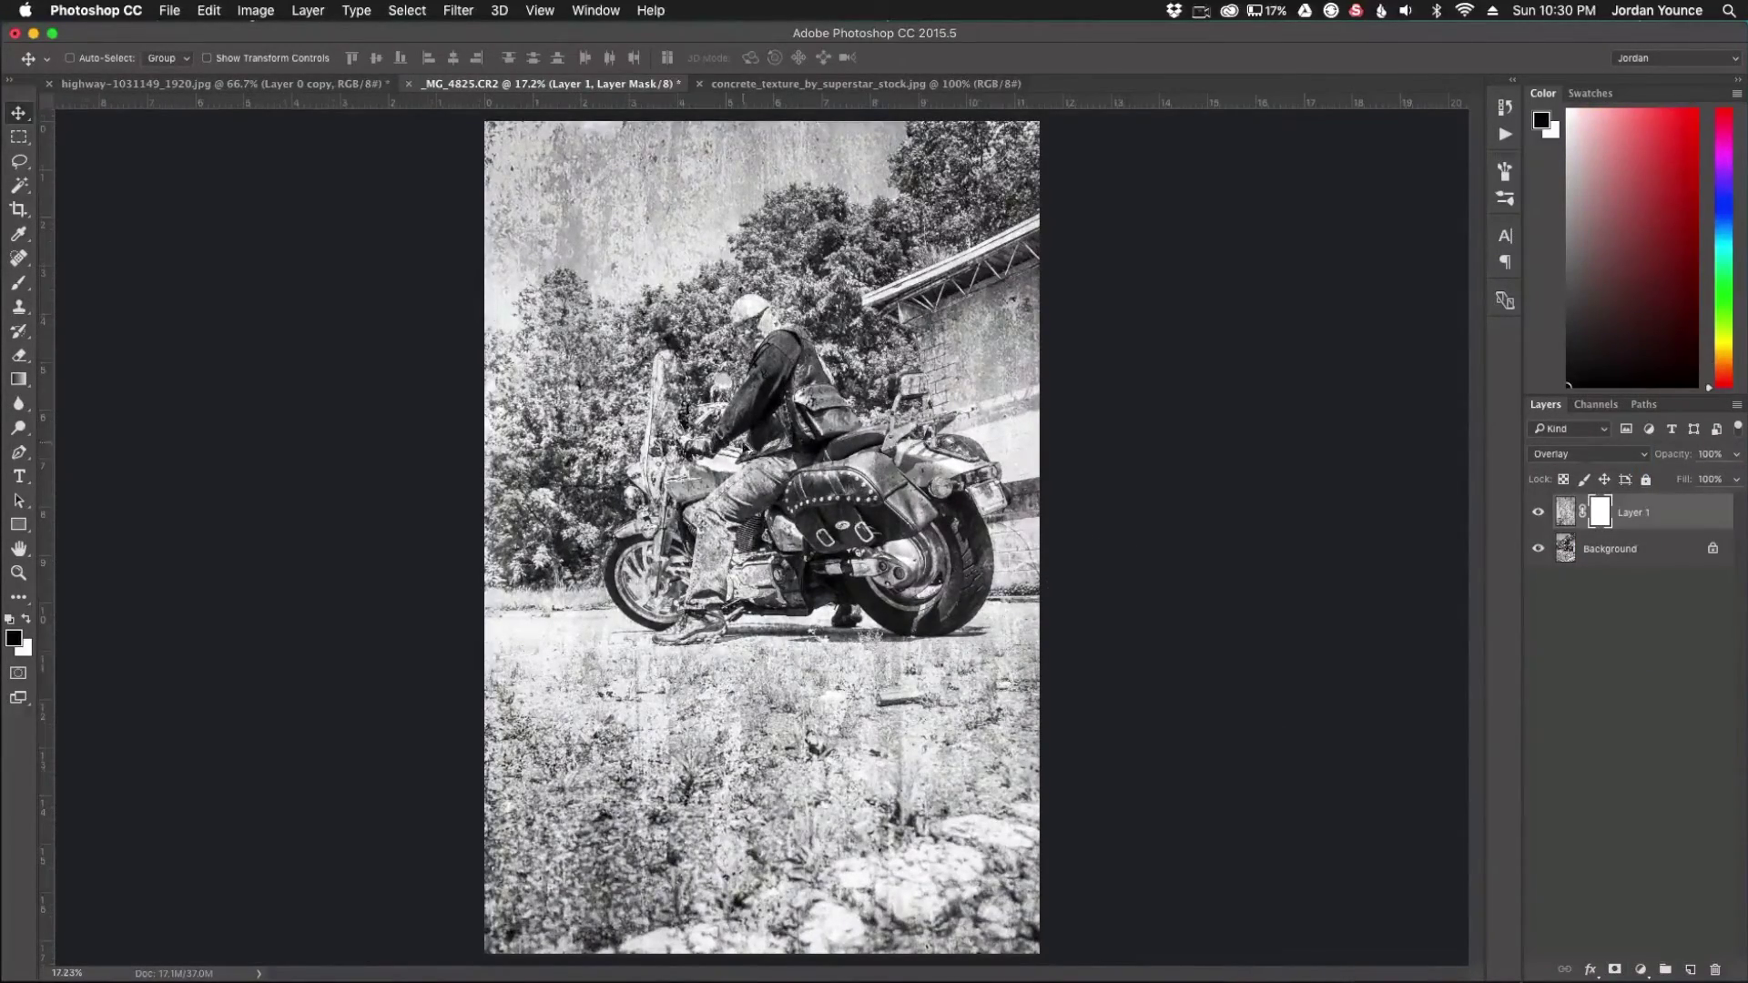
scroll(789, 375, "up", 3)
scroll(788, 374, "down", 2)
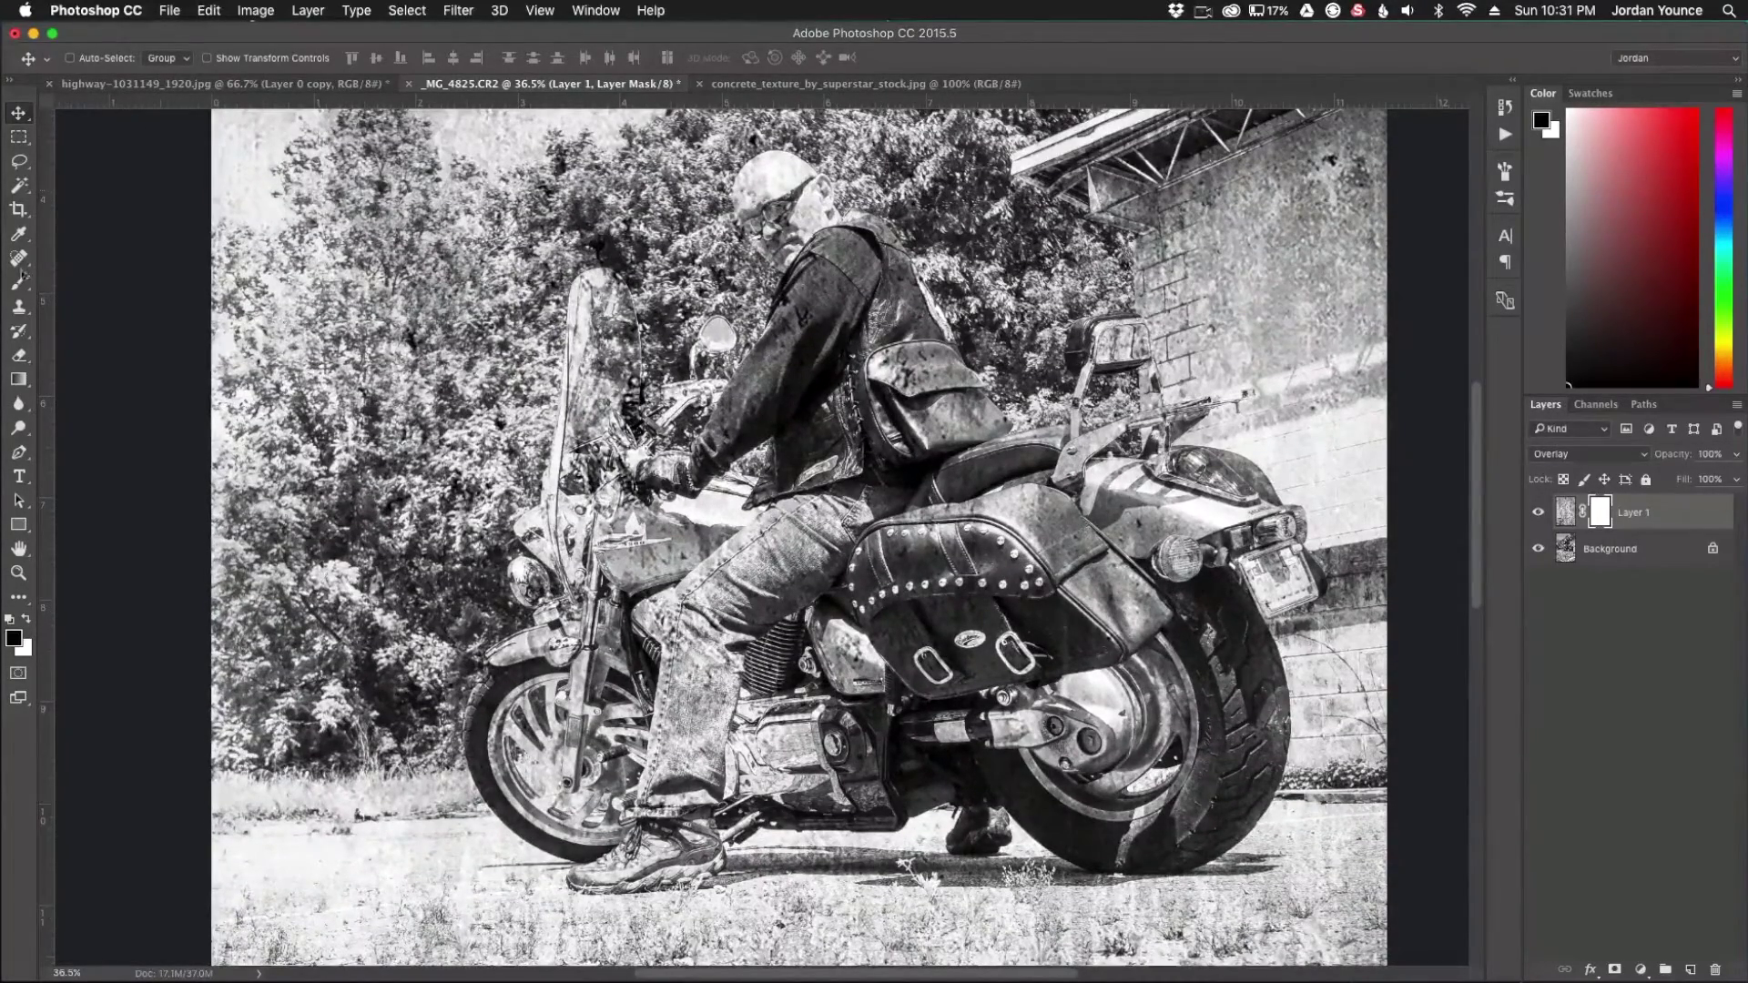
Paint black with a 300 px brush on the mask to remove grit from the rider.
left_click(19, 282)
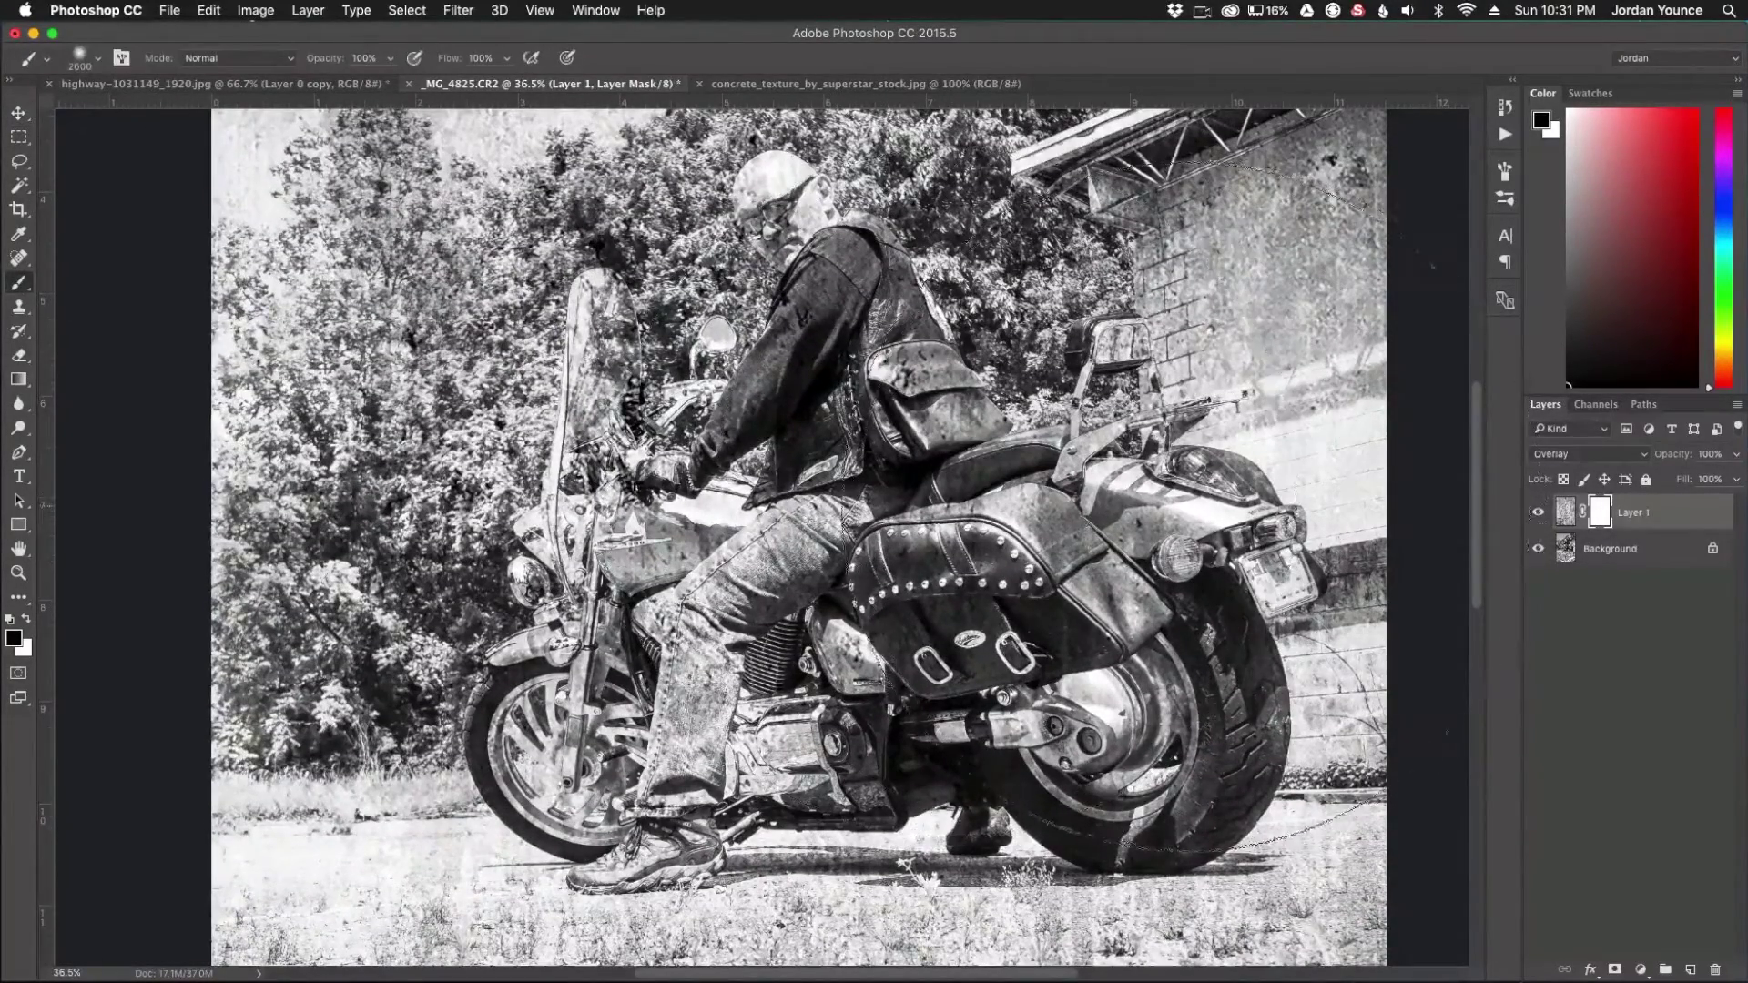
key("bracketleft")
key("bracketleft")
key("bracketleft")
key("bracketleft")
key("bracketleft")
key("bracketleft")
key("bracketleft")
key("bracketleft")
key("bracketleft")
key("bracketleft")
key("bracketleft")
key("bracketleft")
key("bracketleft")
key("bracketleft")
key("bracketleft")
key("bracketleft")
key("bracketleft")
key("bracketleft")
key("bracketleft")
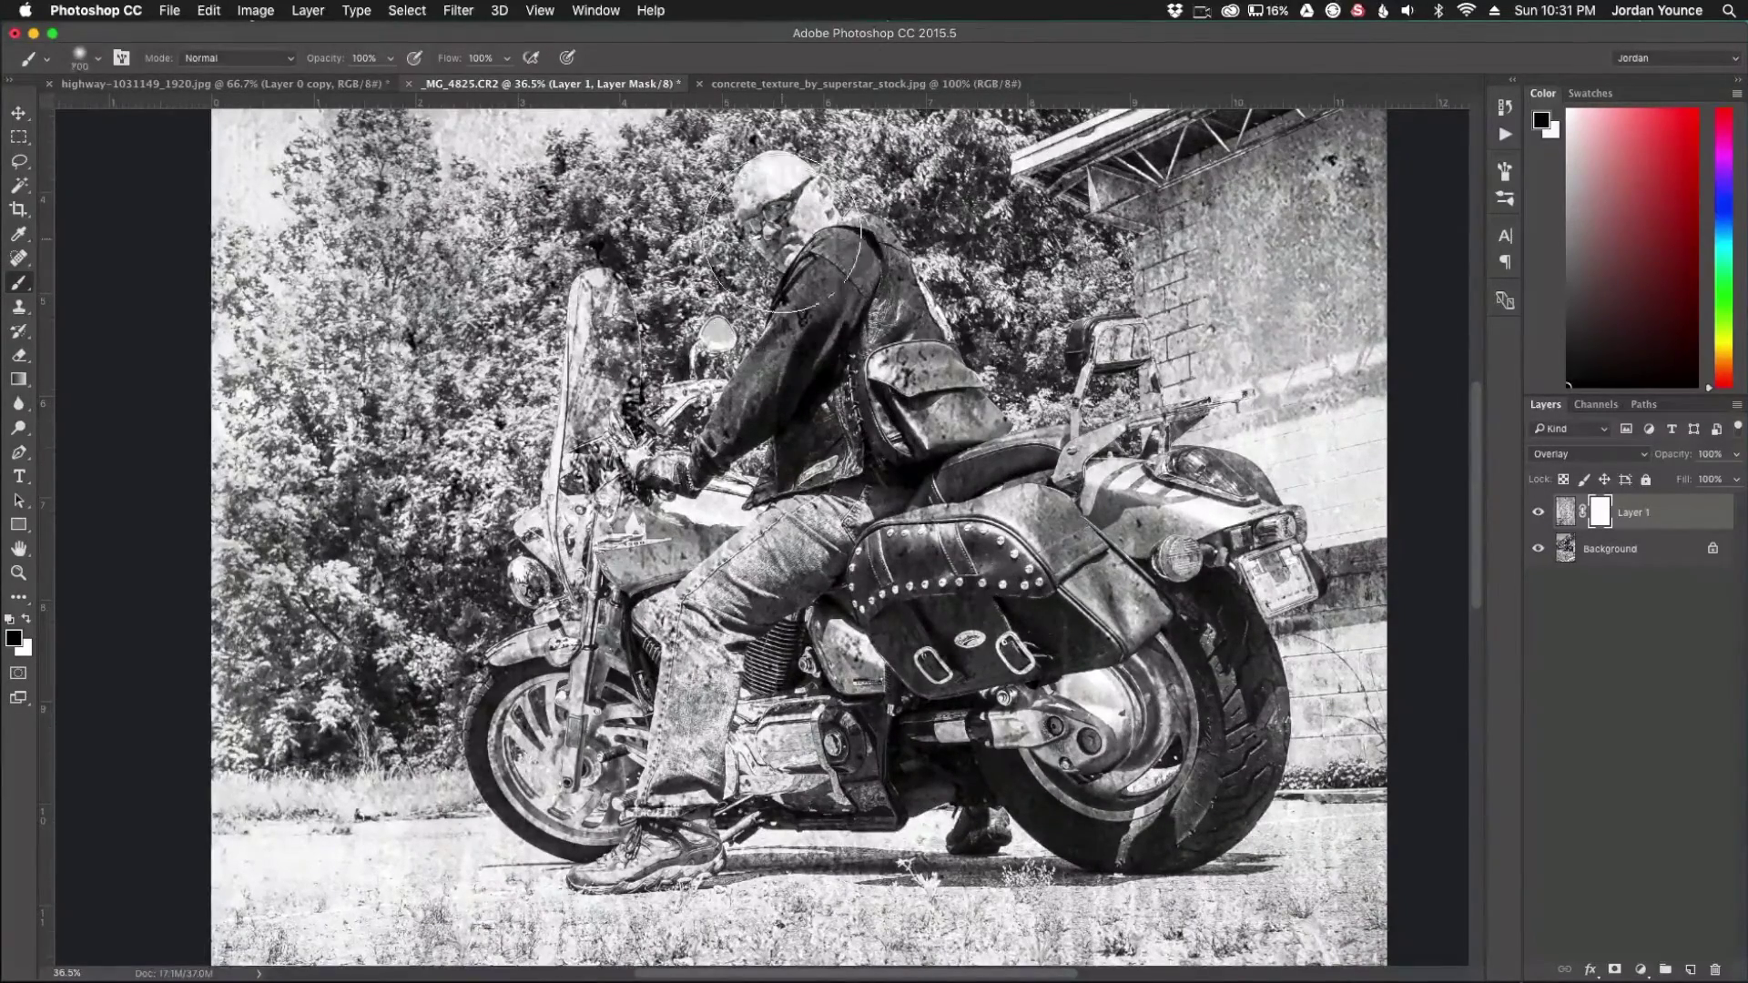
key("bracketleft")
key("bracketleft")
key("bracketleft")
key("bracketleft")
mouse_move(774, 228)
left_mouse_down()
mouse_move(783, 200)
mouse_move(829, 237)
mouse_move(781, 389)
mouse_move(642, 553)
mouse_move(755, 590)
mouse_move(591, 710)
mouse_move(528, 801)
mouse_move(674, 856)
mouse_move(692, 729)
mouse_move(847, 773)
mouse_move(992, 783)
mouse_move(1047, 365)
mouse_move(583, 510)
left_mouse_up()
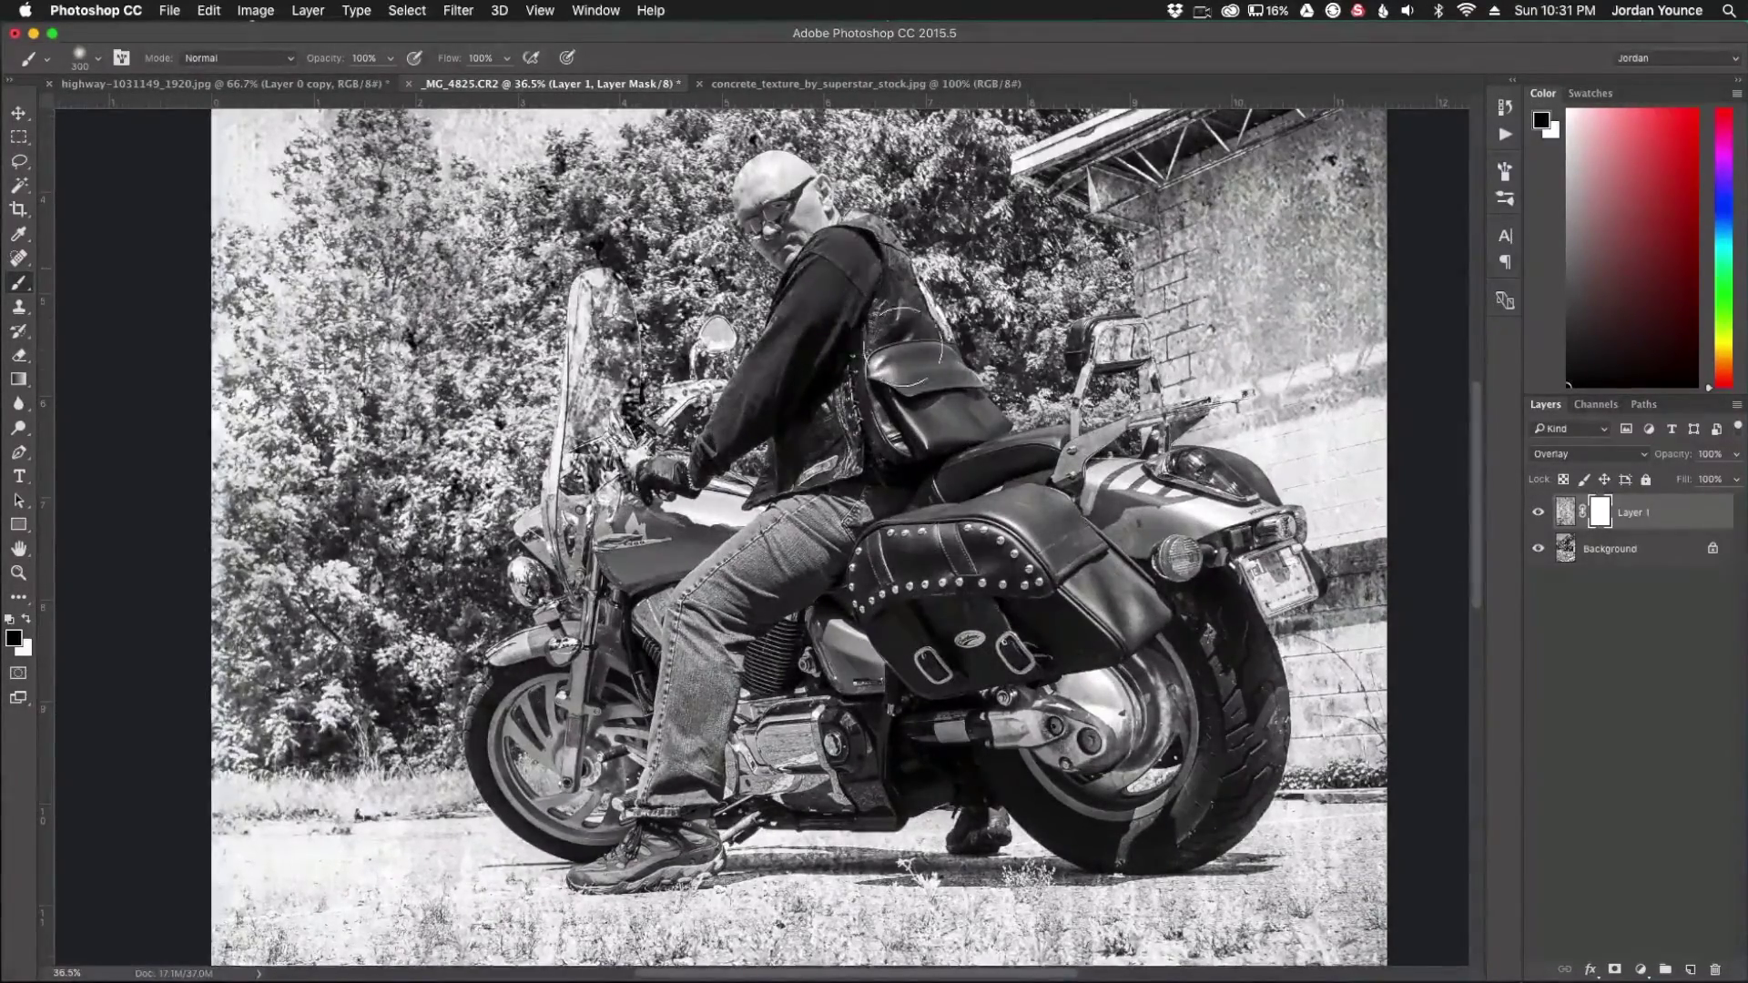
mouse_move(847, 428)
left_mouse_down()
mouse_move(1174, 707)
mouse_move(592, 784)
mouse_move(871, 240)
left_mouse_up()
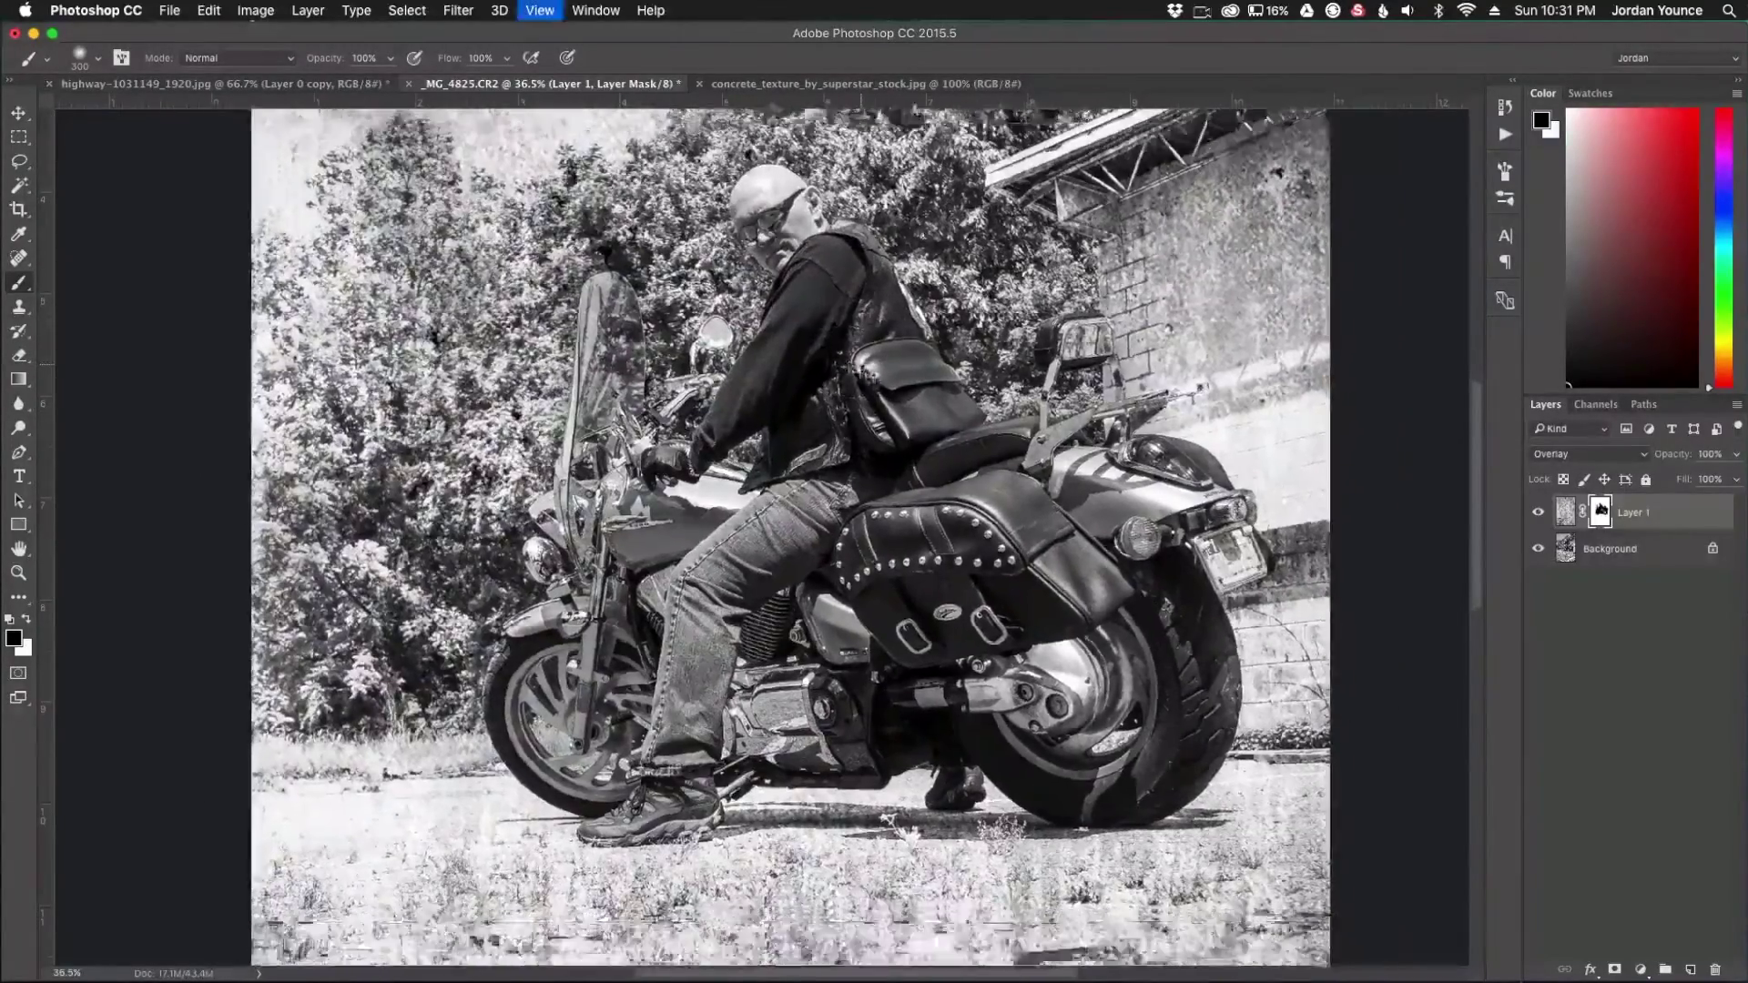
key("super+0")
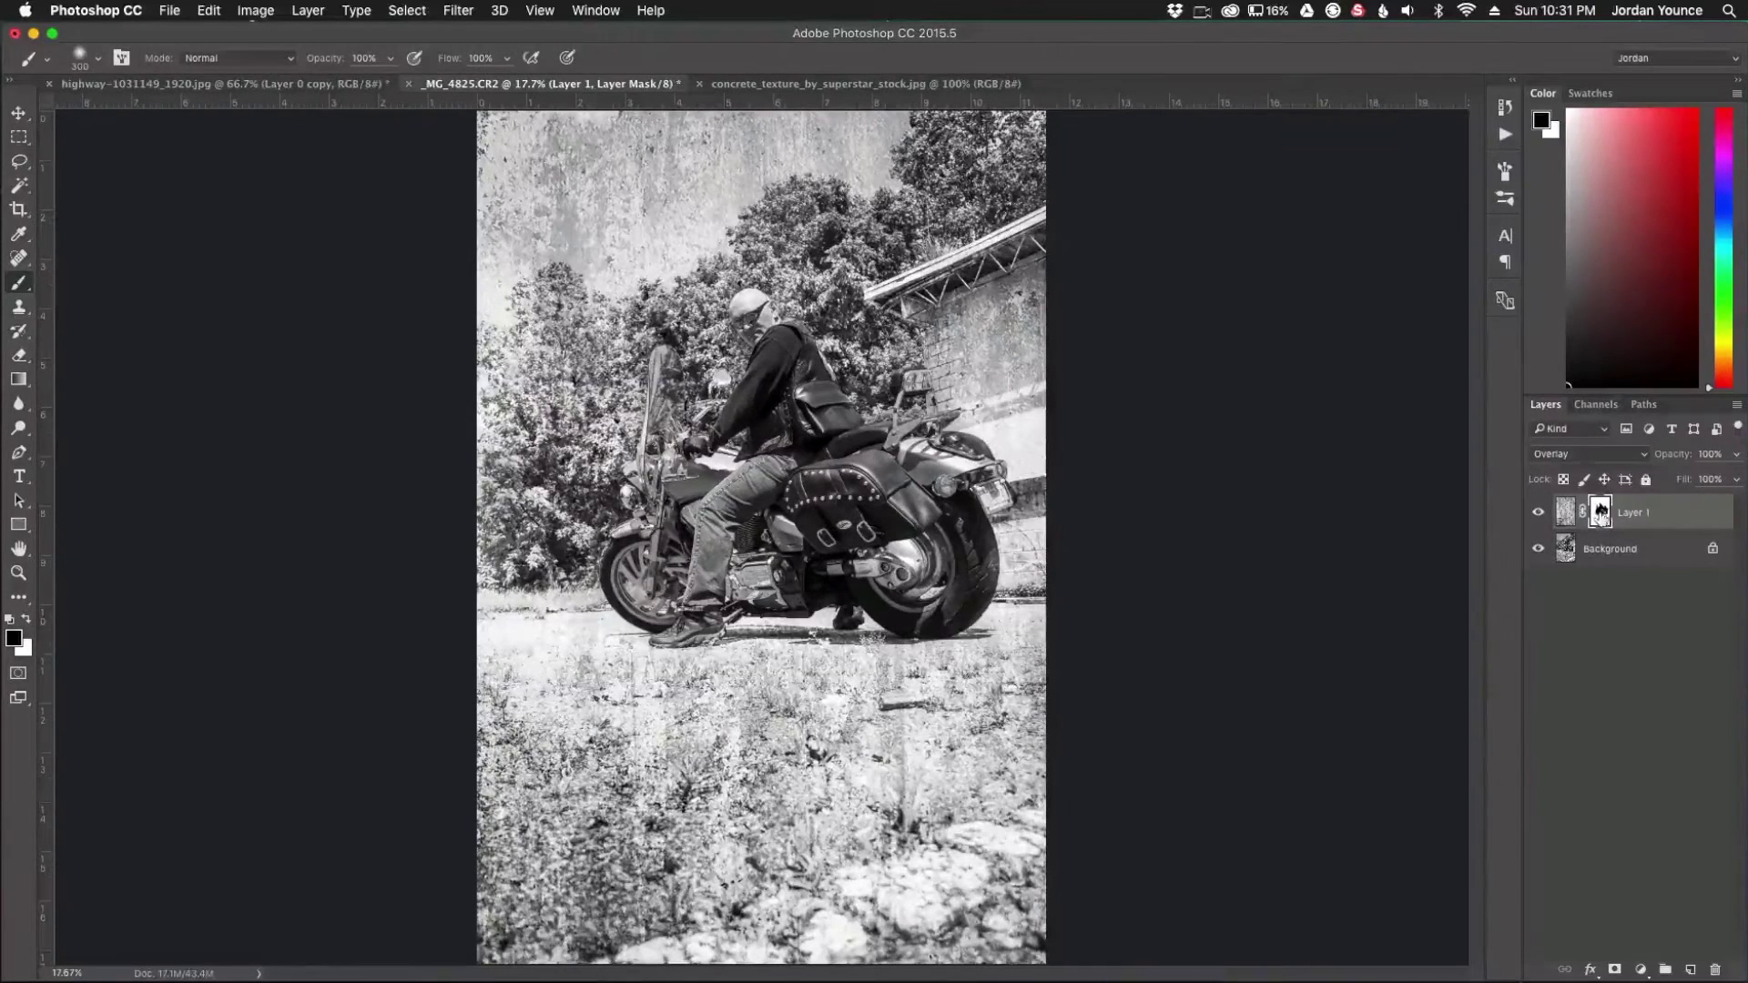
Apply Layer 1's mask permanently to the concrete texture layer.
right_click(1601, 512)
left_click(1597, 565)
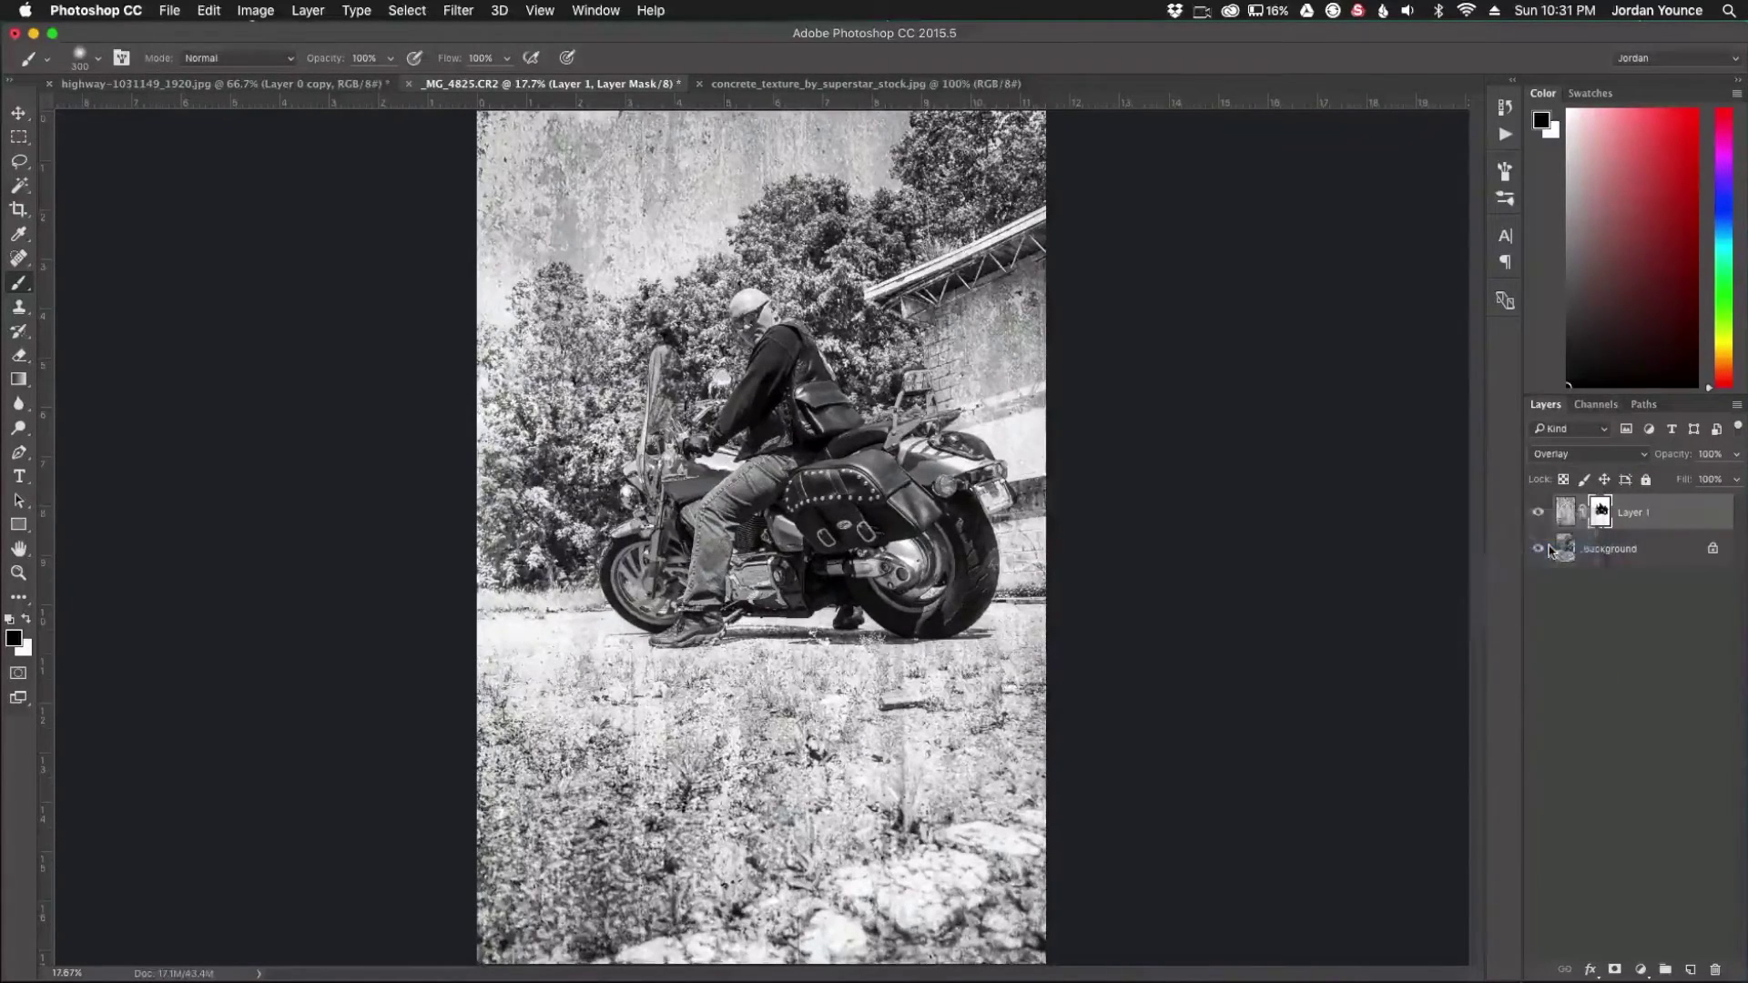